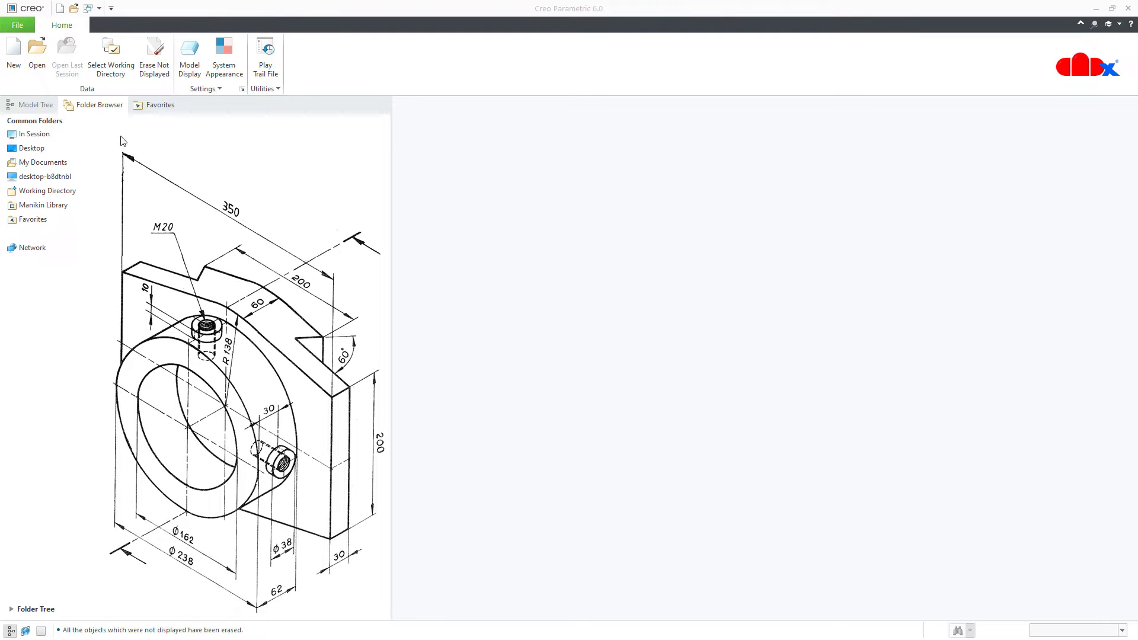
# - Begin a new file from the Home ribbon's New command
pyautogui.click(21, 70)
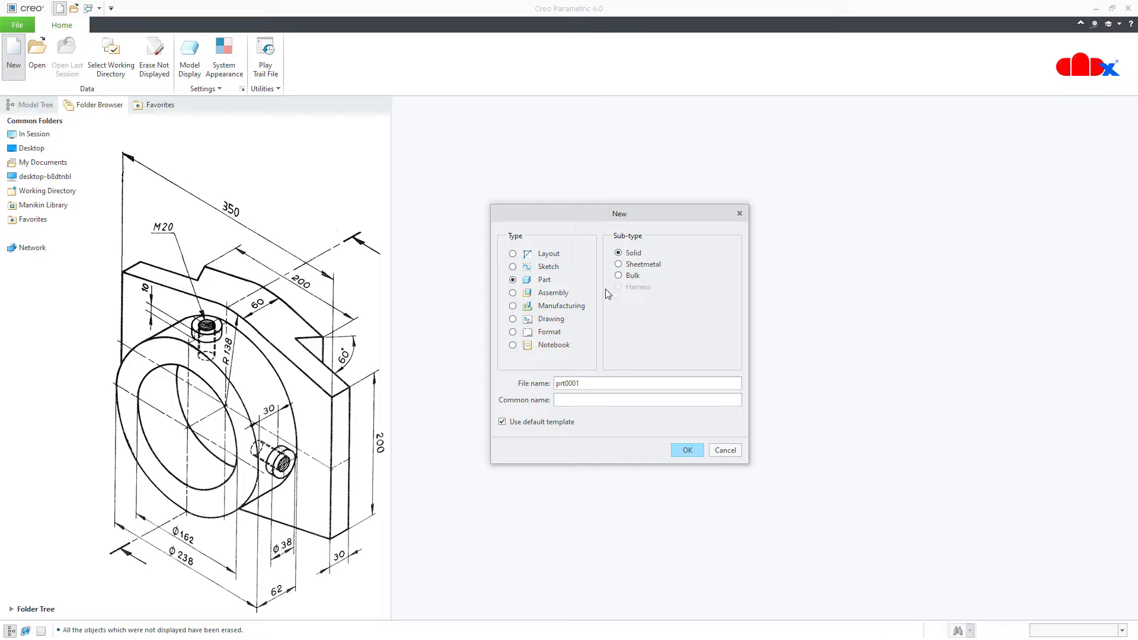
# - Confirm the new solid part, then hide annotations, the spin centre and all datums
pyautogui.click(693, 454)
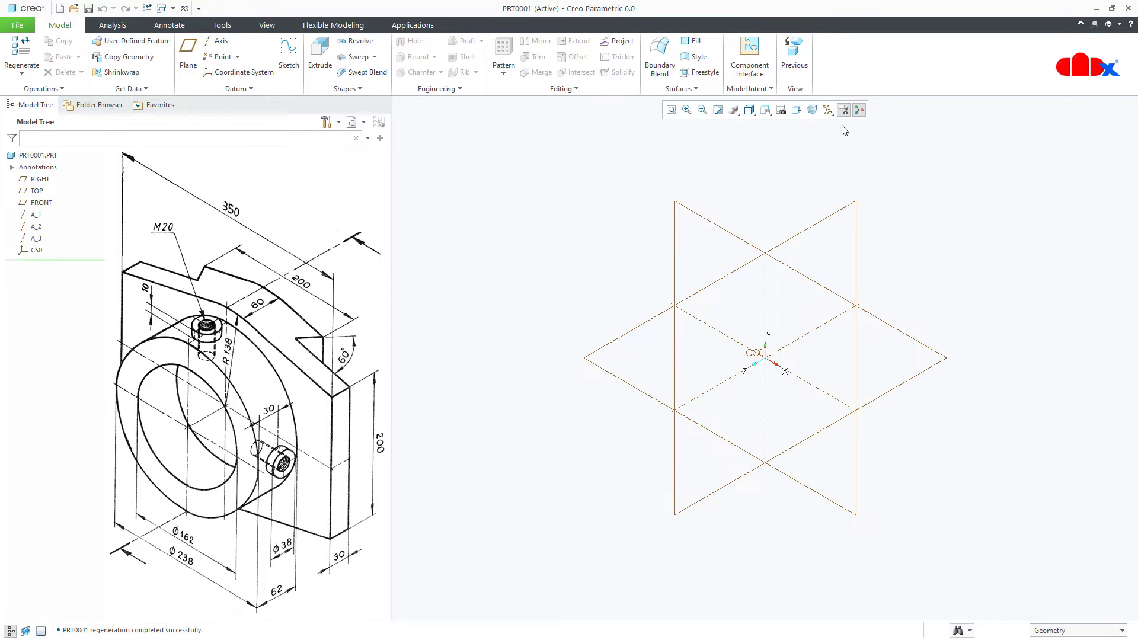
pyautogui.click(845, 111)
pyautogui.click(858, 111)
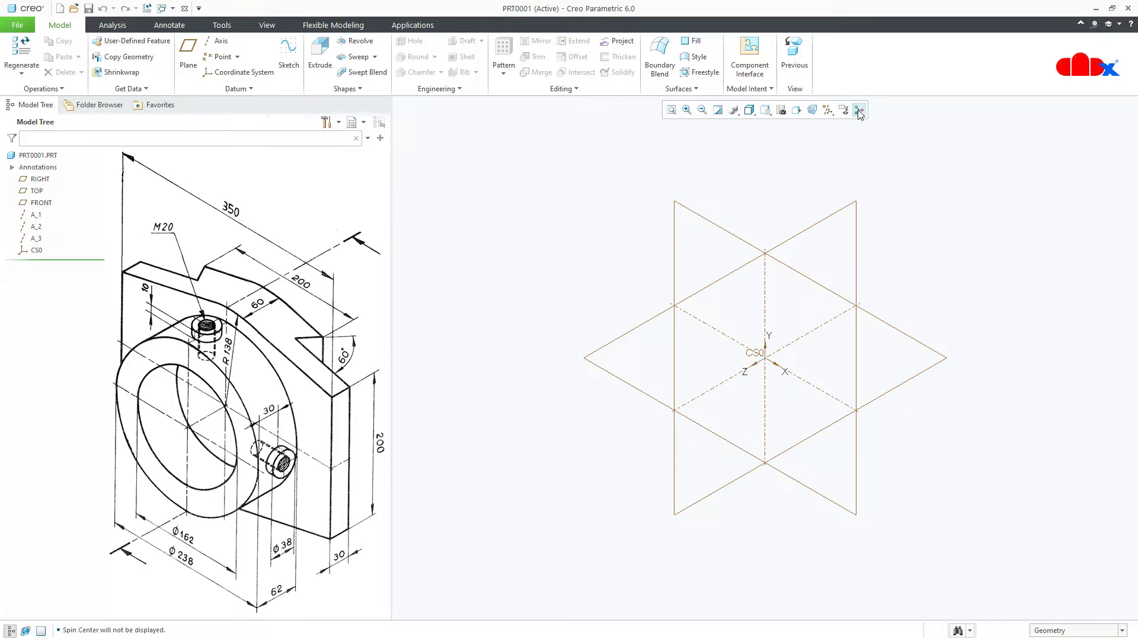
pyautogui.click(828, 110)
pyautogui.click(827, 124)
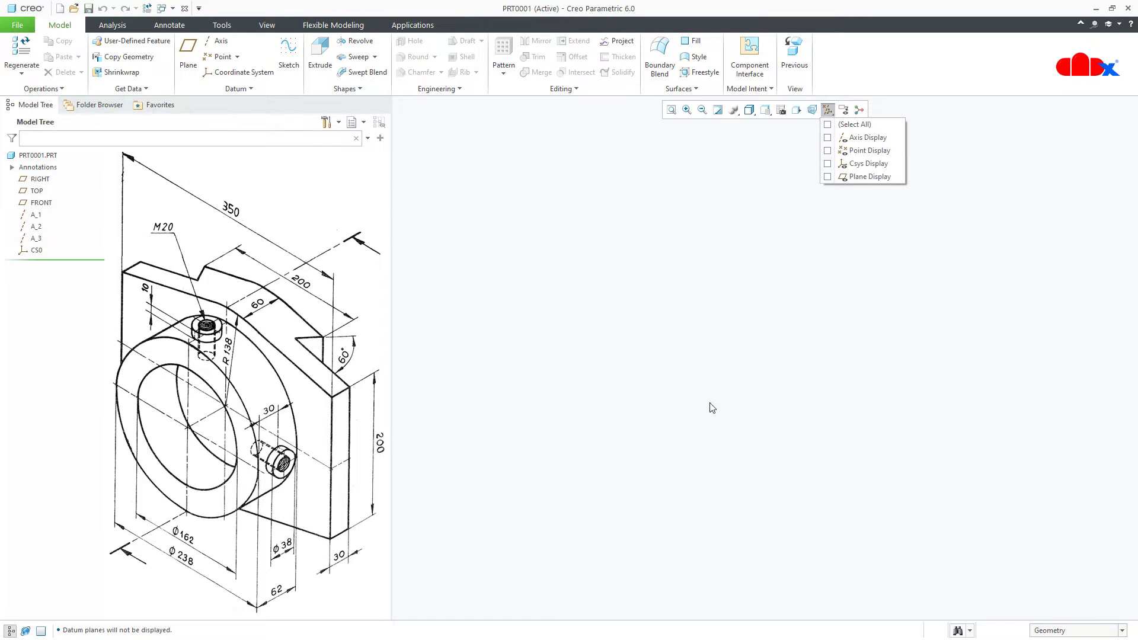
pyautogui.click(667, 500)
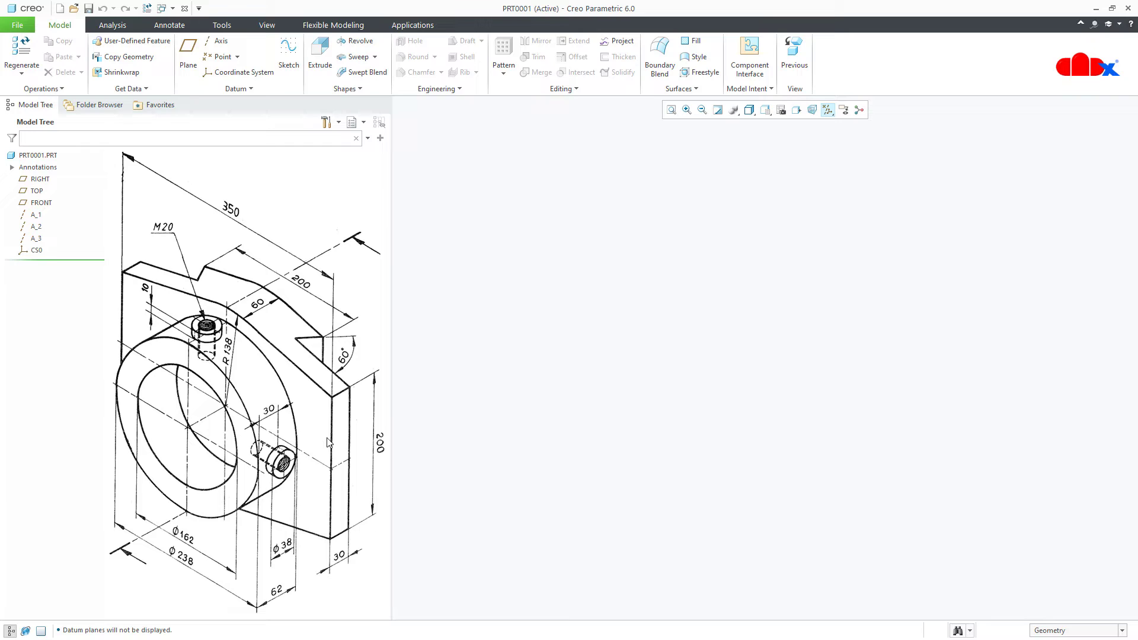
# - Start an extrusion sketched on FRONT with vertical and horizontal centerlines
pyautogui.click(322, 61)
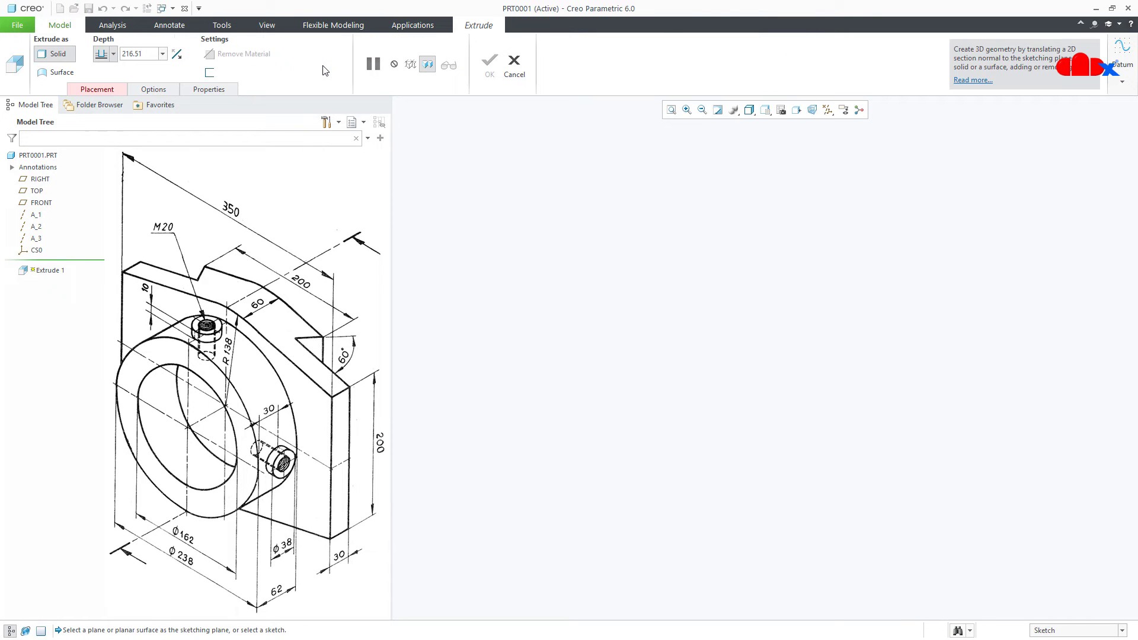
pyautogui.click(45, 202)
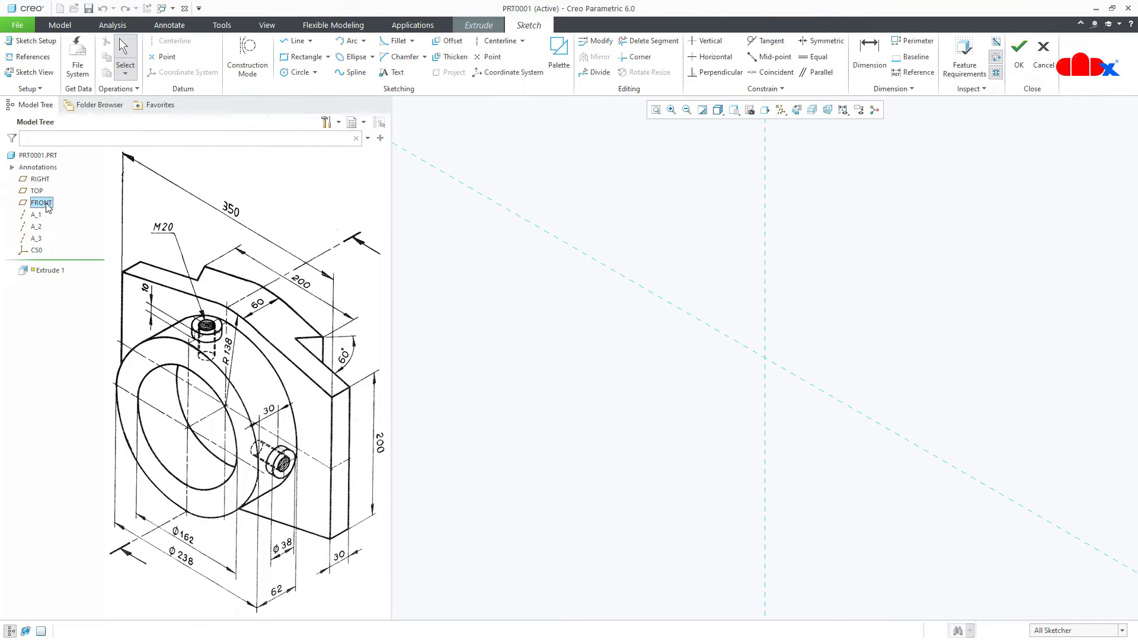
pyautogui.rightClick(497, 465)
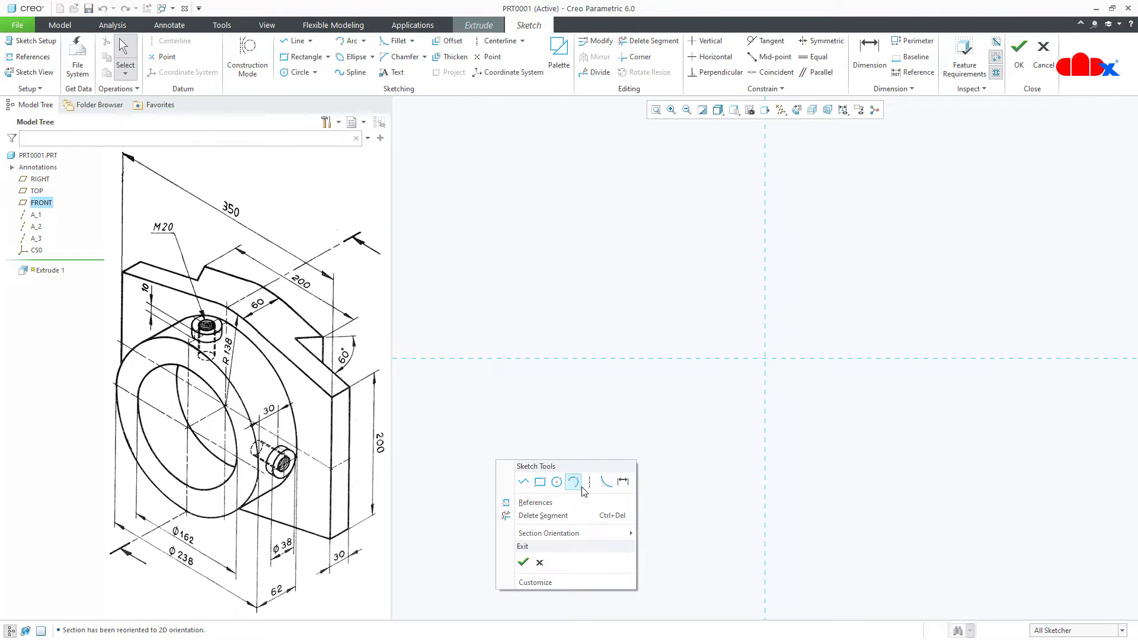
pyautogui.click(580, 480)
pyautogui.click(764, 424)
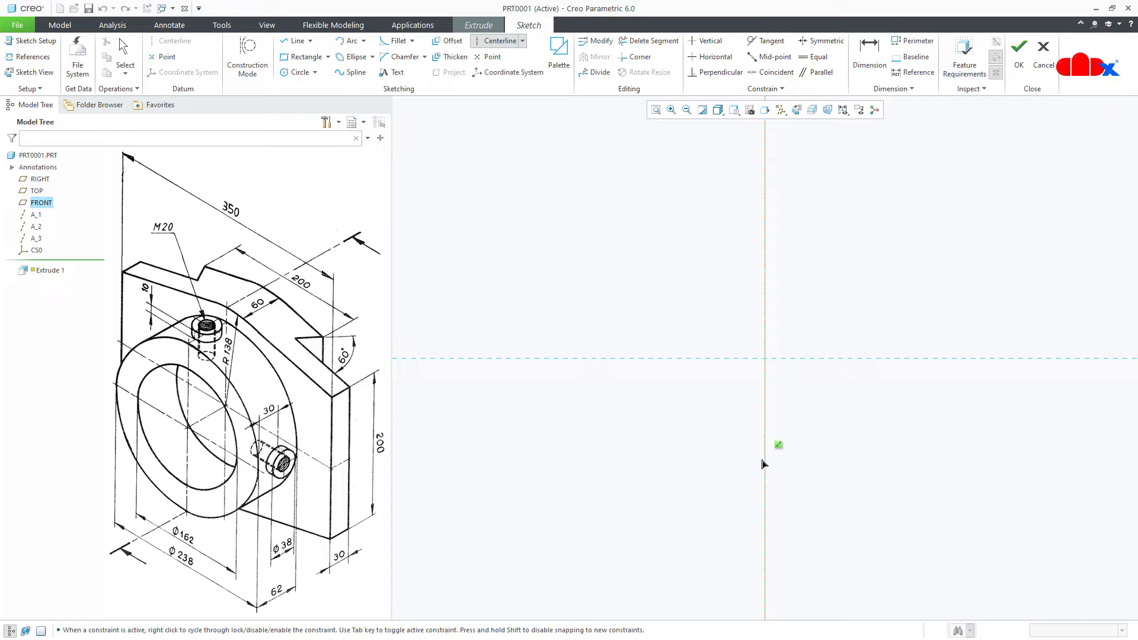
pyautogui.click(765, 463)
pyautogui.click(634, 358)
pyautogui.click(706, 358)
pyautogui.middleClick(698, 405)
# - Draw a circle at the centerline intersection and dimension its radius to 138
pyautogui.rightClick(698, 406)
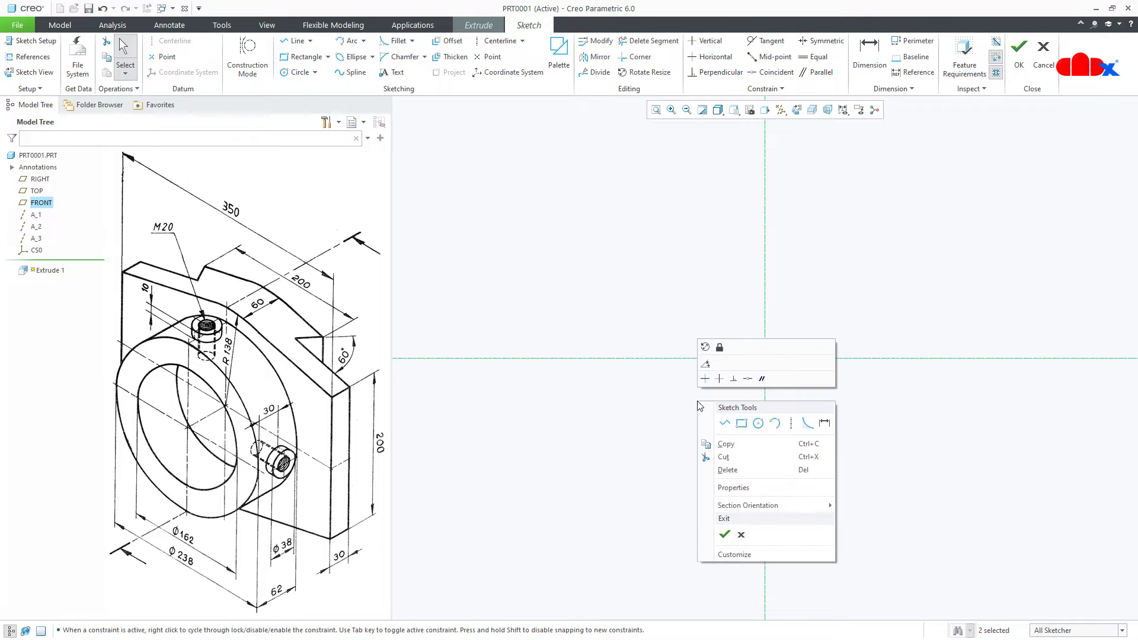
pyautogui.click(756, 425)
pyautogui.click(764, 358)
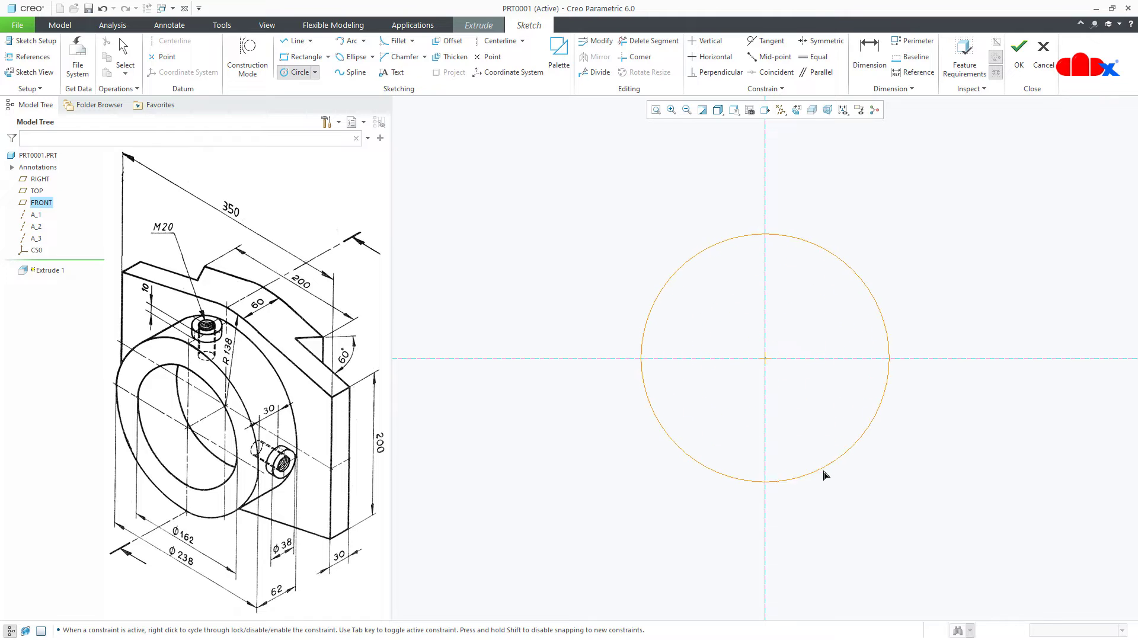
pyautogui.click(845, 453)
pyautogui.middleClick(882, 478)
pyautogui.rightClick(882, 478)
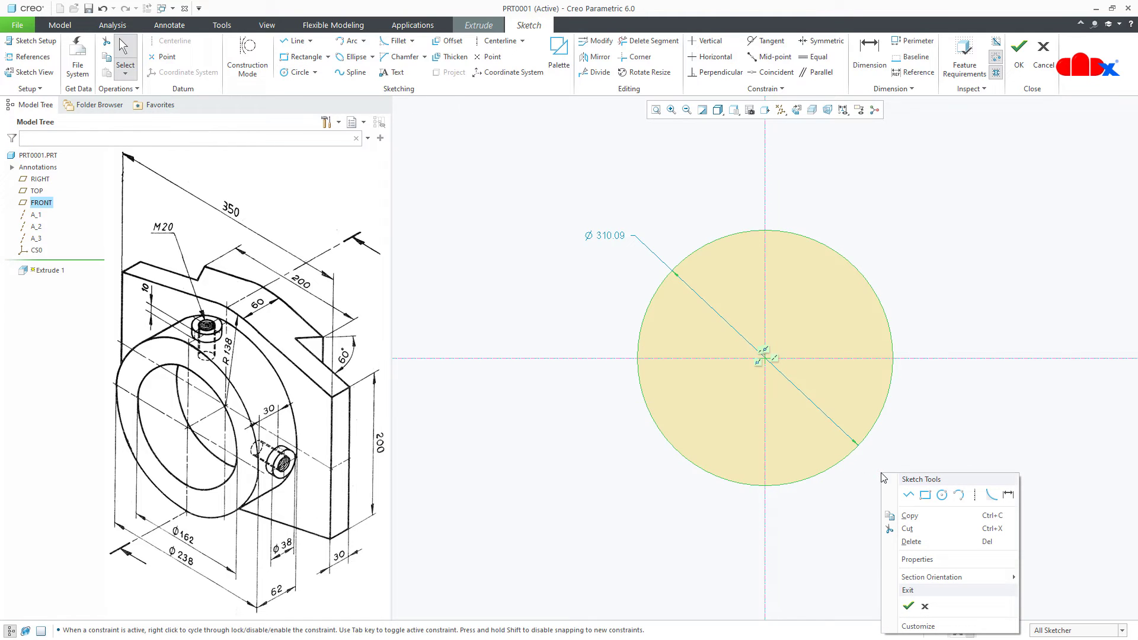
pyautogui.click(1000, 495)
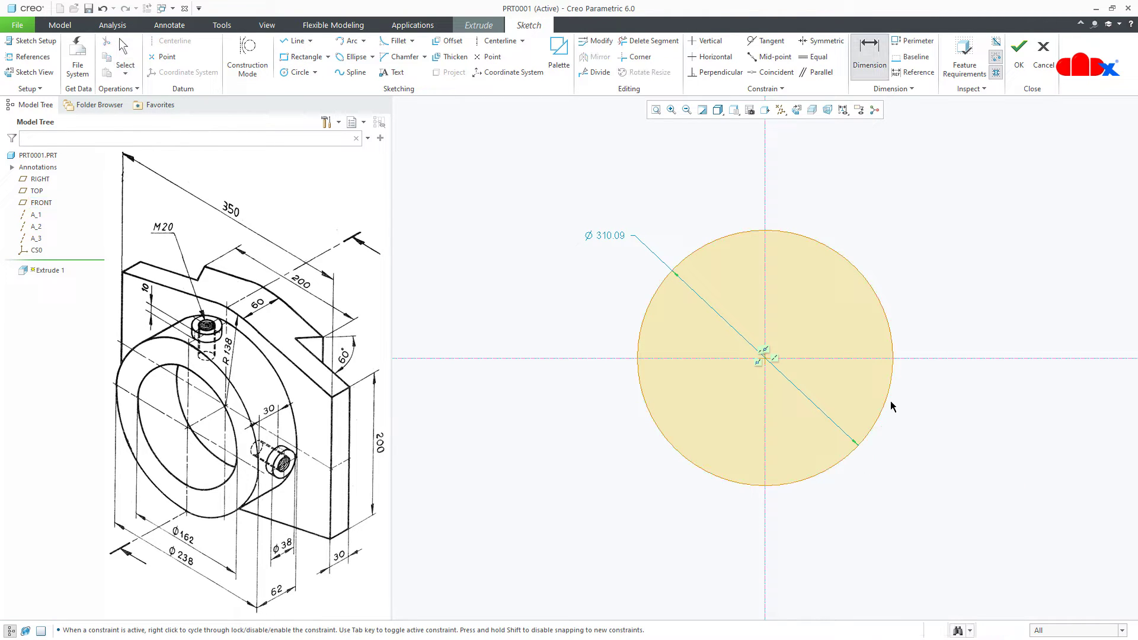
pyautogui.middleClick(929, 422)
pyautogui.write('138')
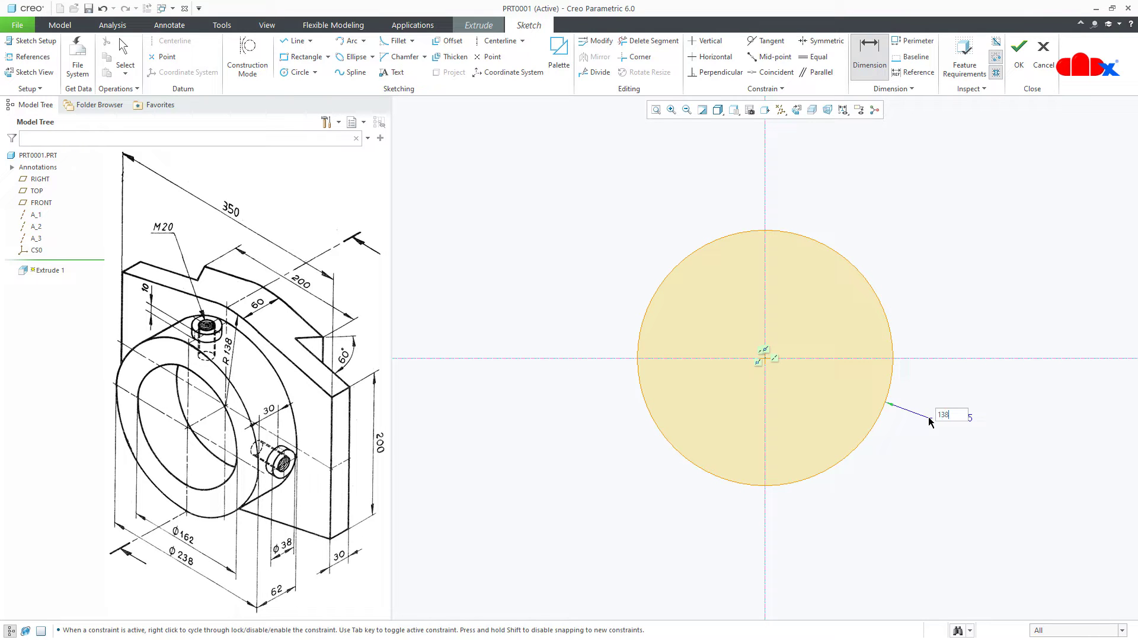
pyautogui.press('Return')
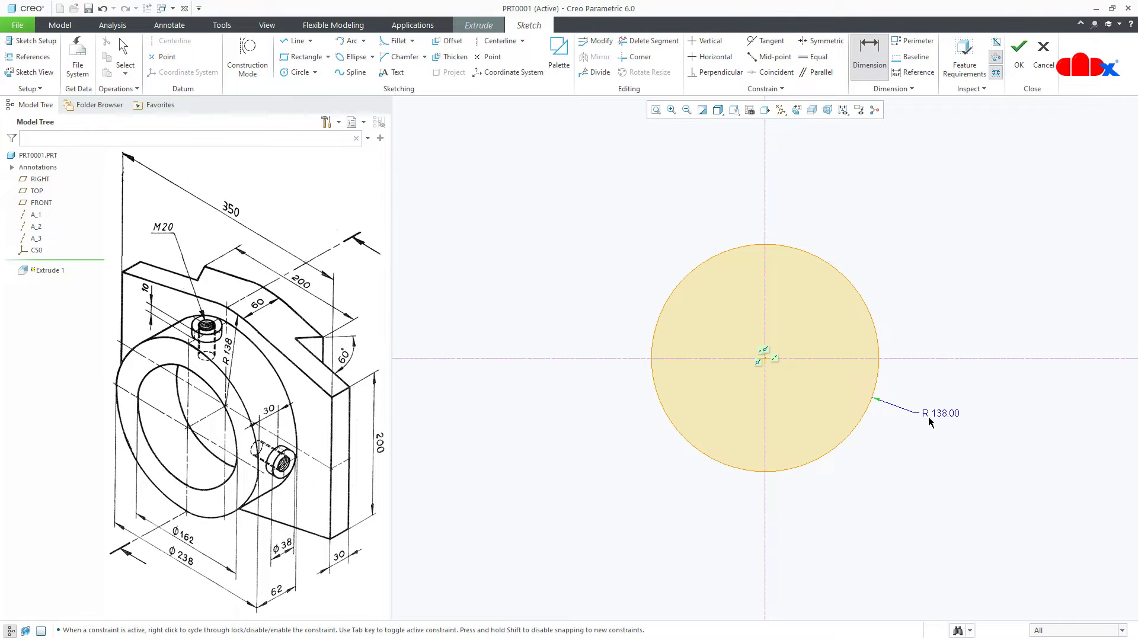
# - Draw the left vertical edge and a line tangent to the circle
pyautogui.rightClick(929, 422)
pyautogui.click(953, 440)
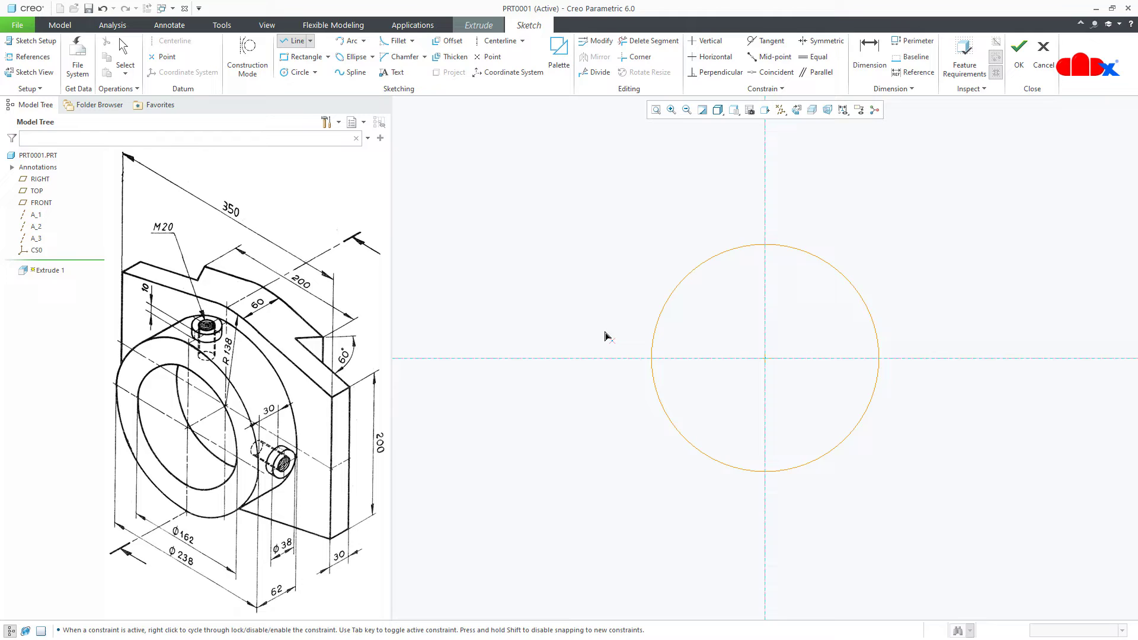
pyautogui.click(599, 314)
pyautogui.click(599, 402)
pyautogui.click(711, 460)
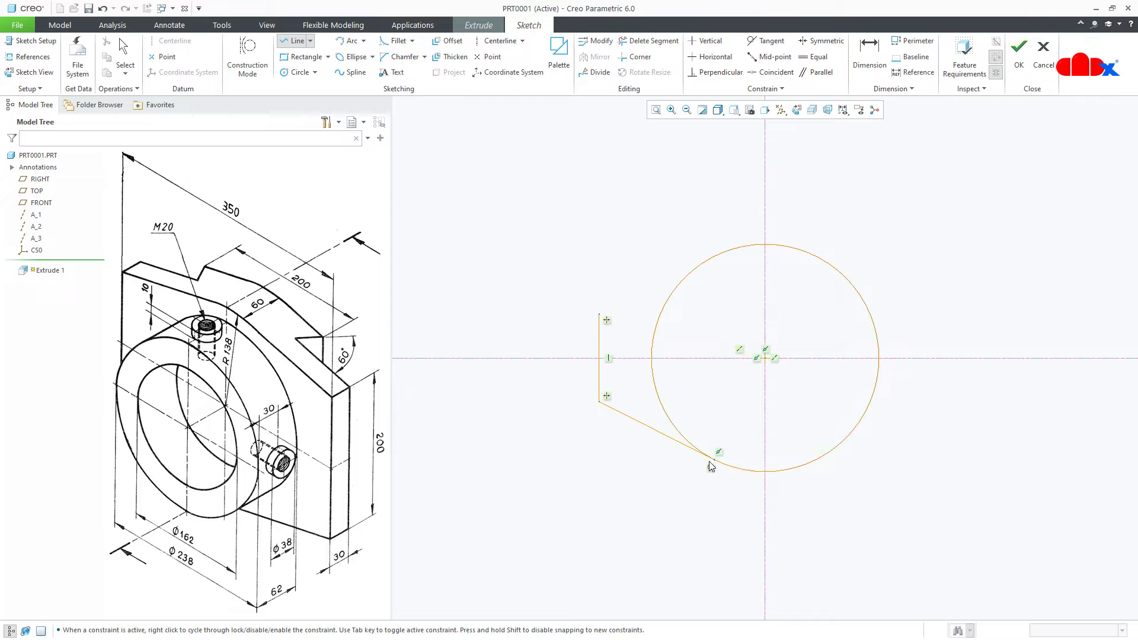
pyautogui.middleClick(708, 461)
pyautogui.middleClick(710, 486)
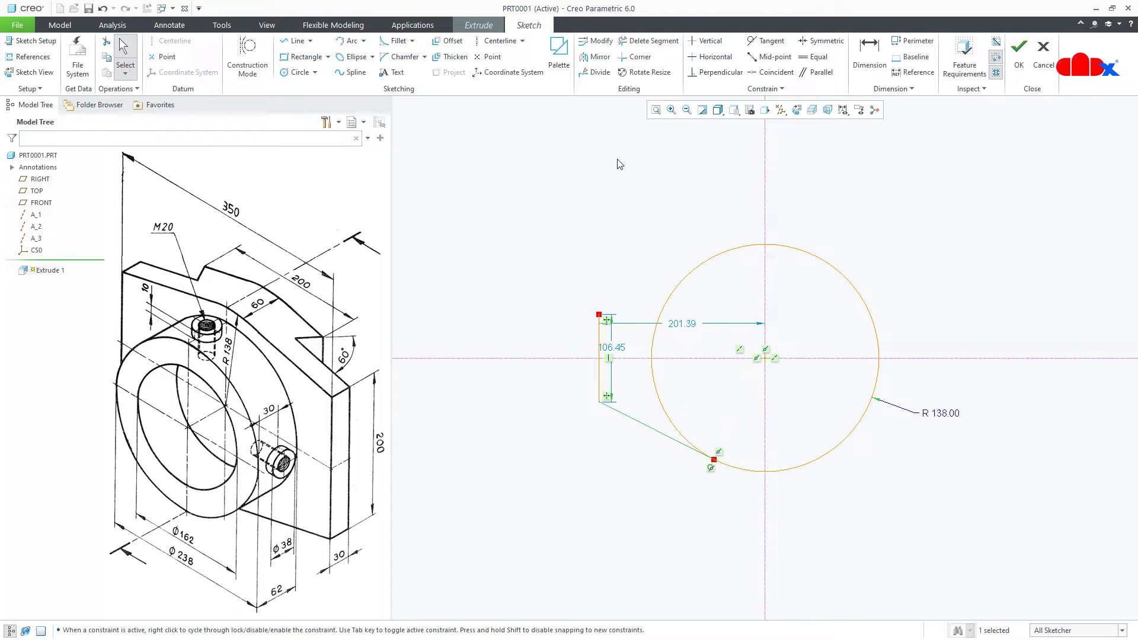
# - Mirror the lines about both centerlines and trim away the circle's side arcs
pyautogui.click(602, 58)
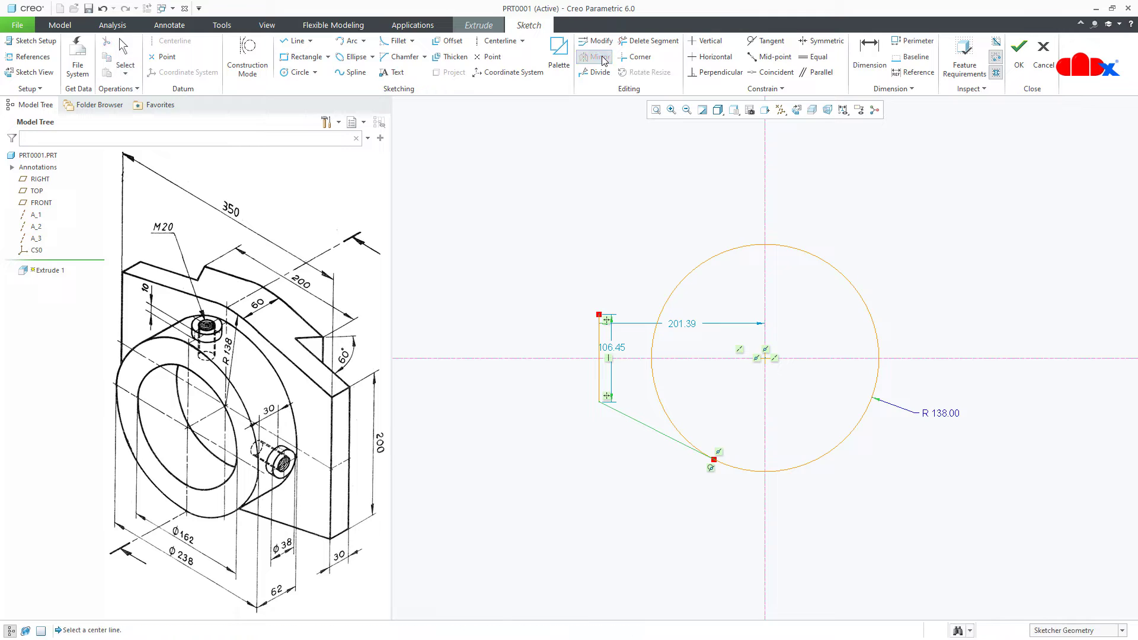
pyautogui.click(632, 359)
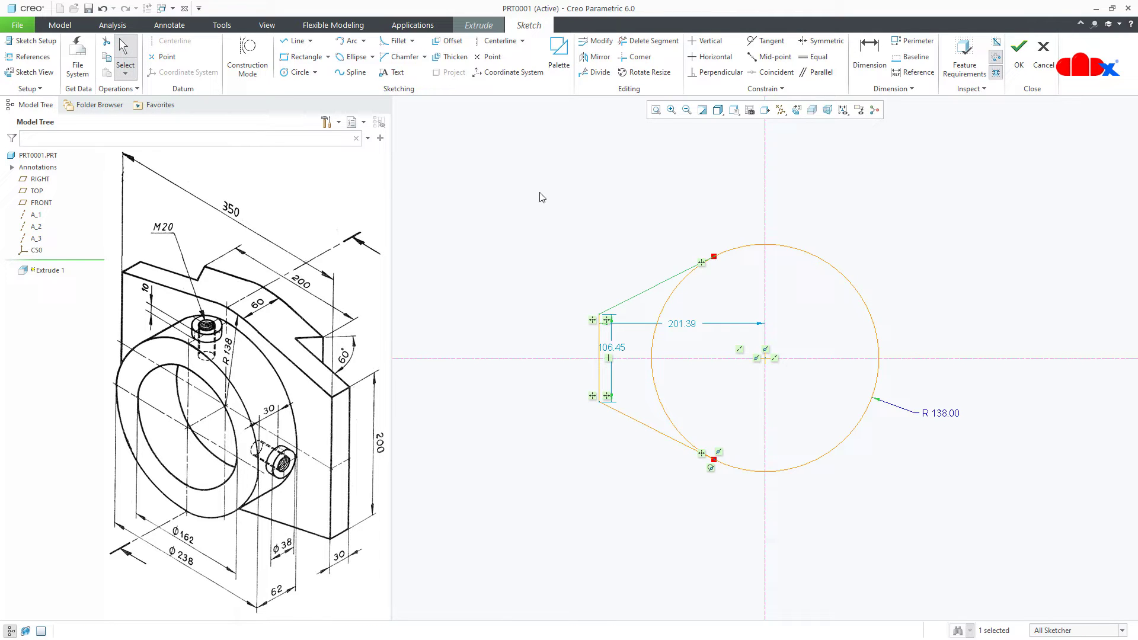
pyautogui.moveTo(538, 191)
pyautogui.mouseDown()
pyautogui.moveTo(687, 458)
pyautogui.moveTo(746, 526)
pyautogui.mouseUp()
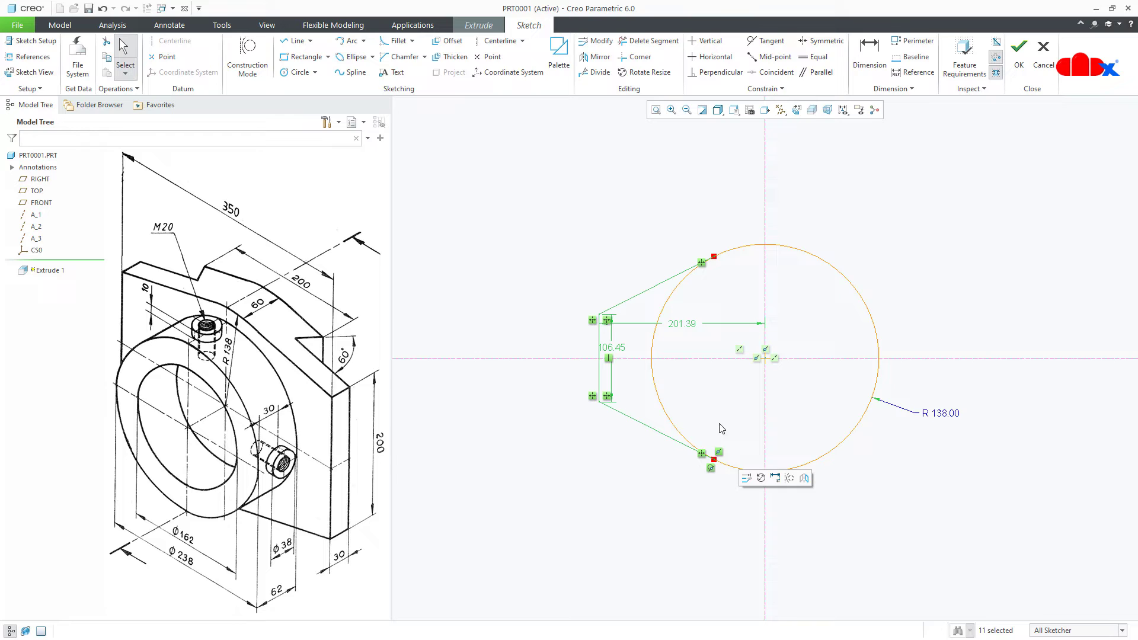
pyautogui.click(600, 58)
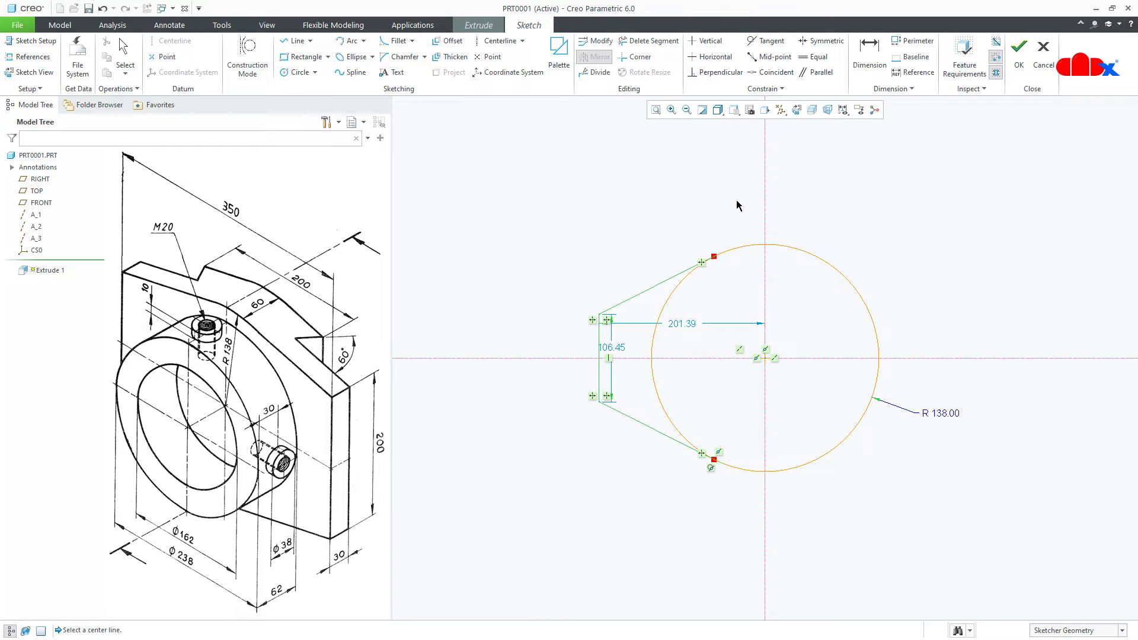
pyautogui.click(765, 224)
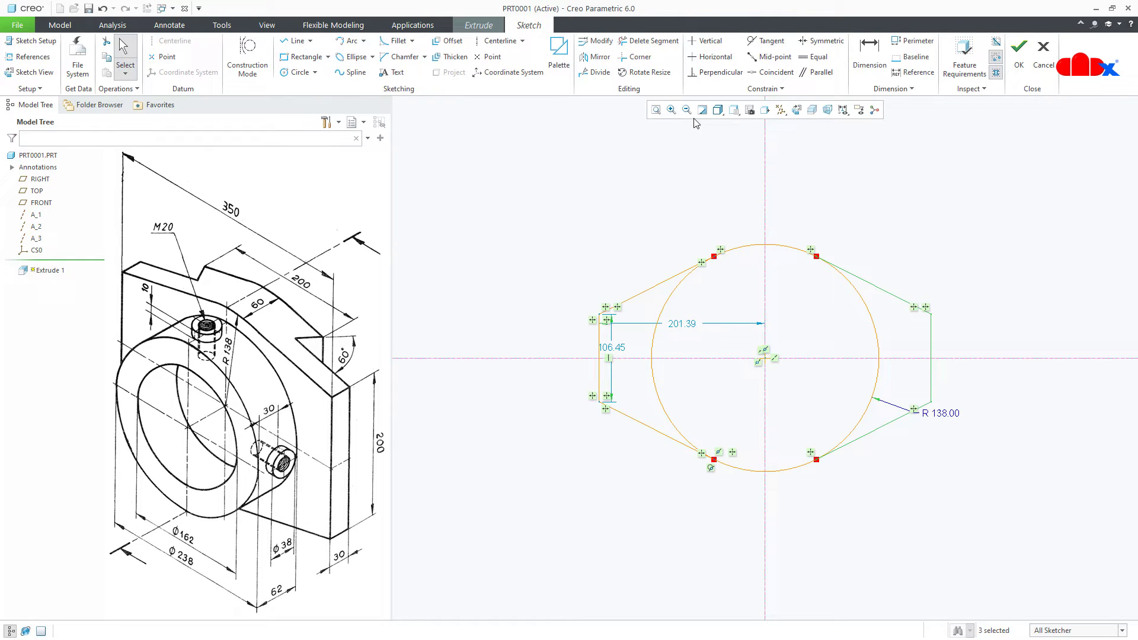
pyautogui.click(663, 49)
pyautogui.moveTo(702, 315)
pyautogui.mouseDown()
pyautogui.moveTo(645, 375)
pyautogui.moveTo(838, 324)
pyautogui.mouseUp()
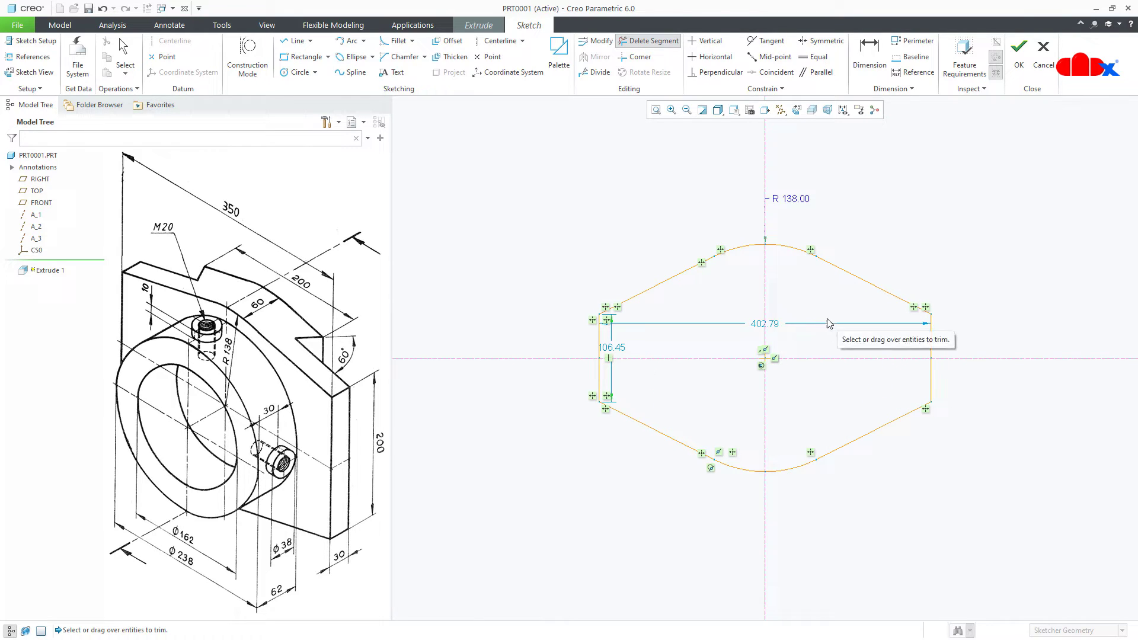
# - Set the overall width dimension to 350 and the vertical end edges to 200
pyautogui.middleClick(762, 328)
pyautogui.doubleClick(762, 328)
pyautogui.write('35')
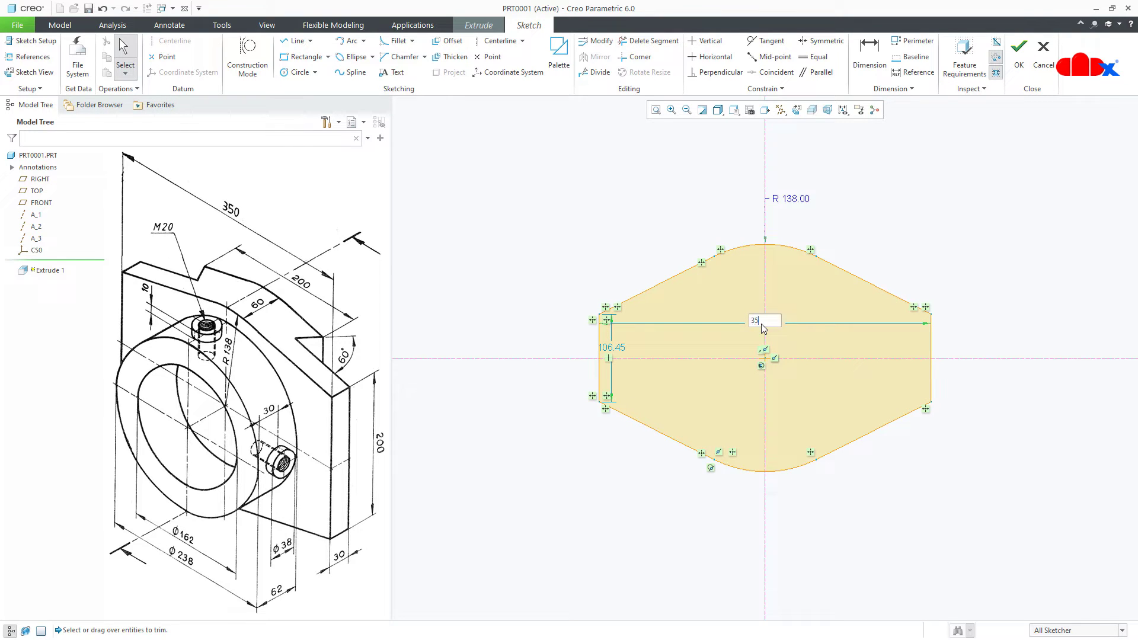
pyautogui.write('0')
pyautogui.press('Return')
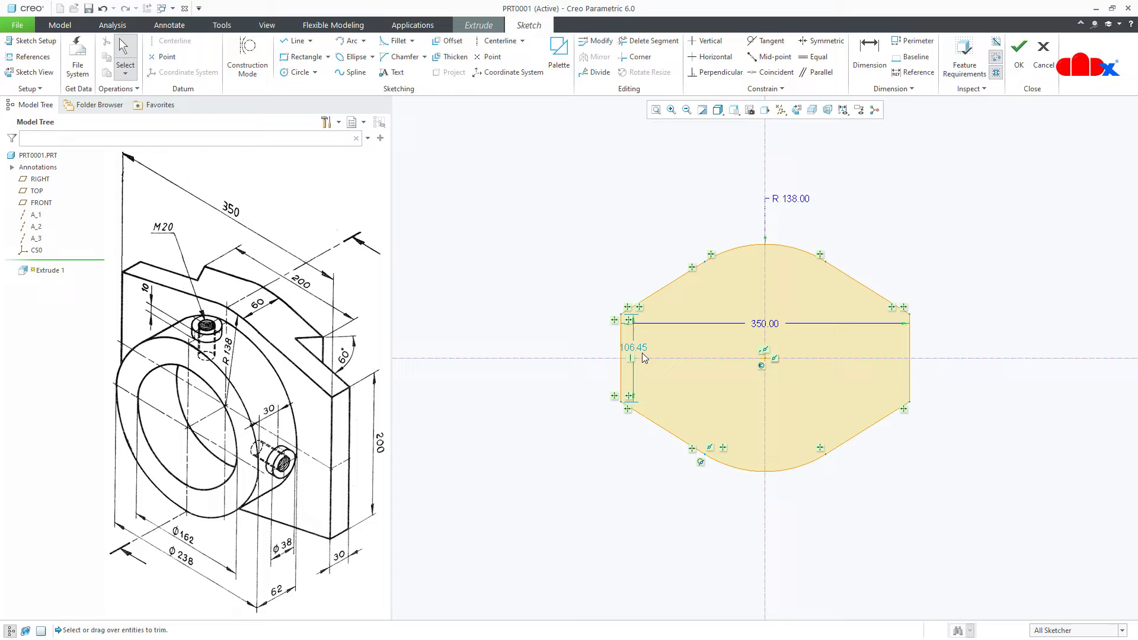
pyautogui.doubleClick(636, 356)
pyautogui.write('200')
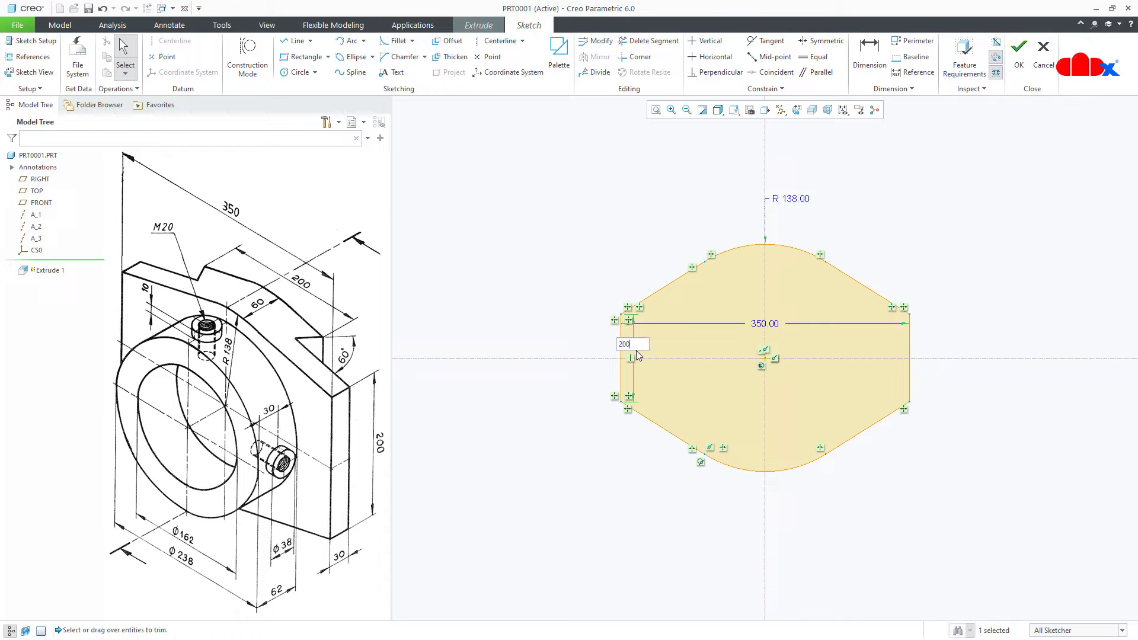
pyautogui.press('Return')
pyautogui.rightClick(636, 350)
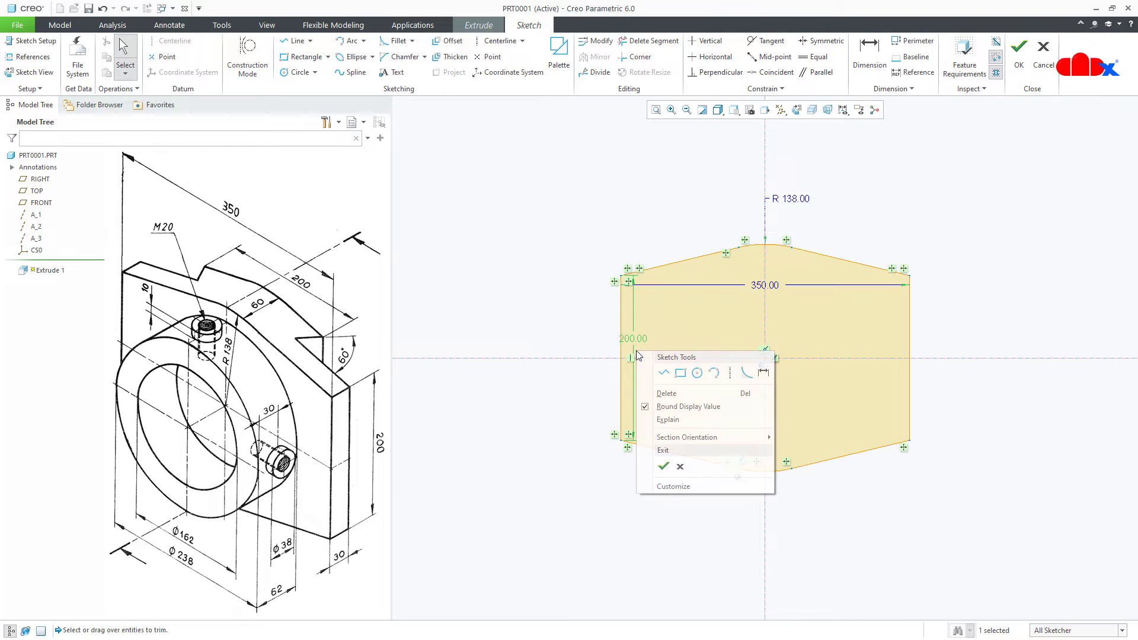
# - Accept the sketch and finish Extrude 1 with a depth of 60
pyautogui.click(663, 466)
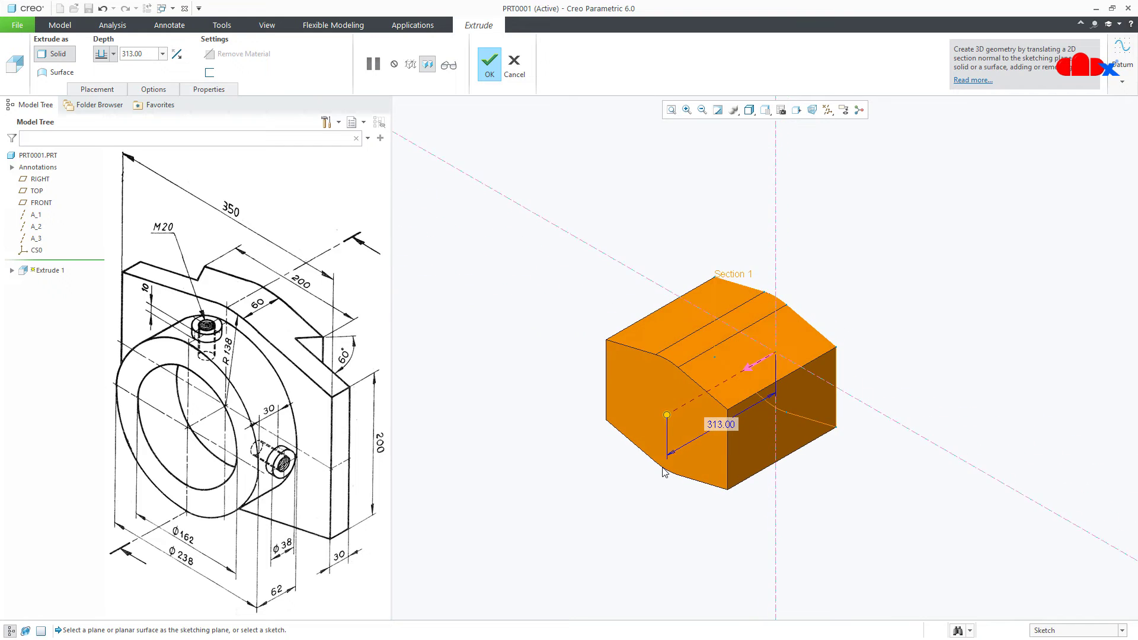
pyautogui.doubleClick(720, 424)
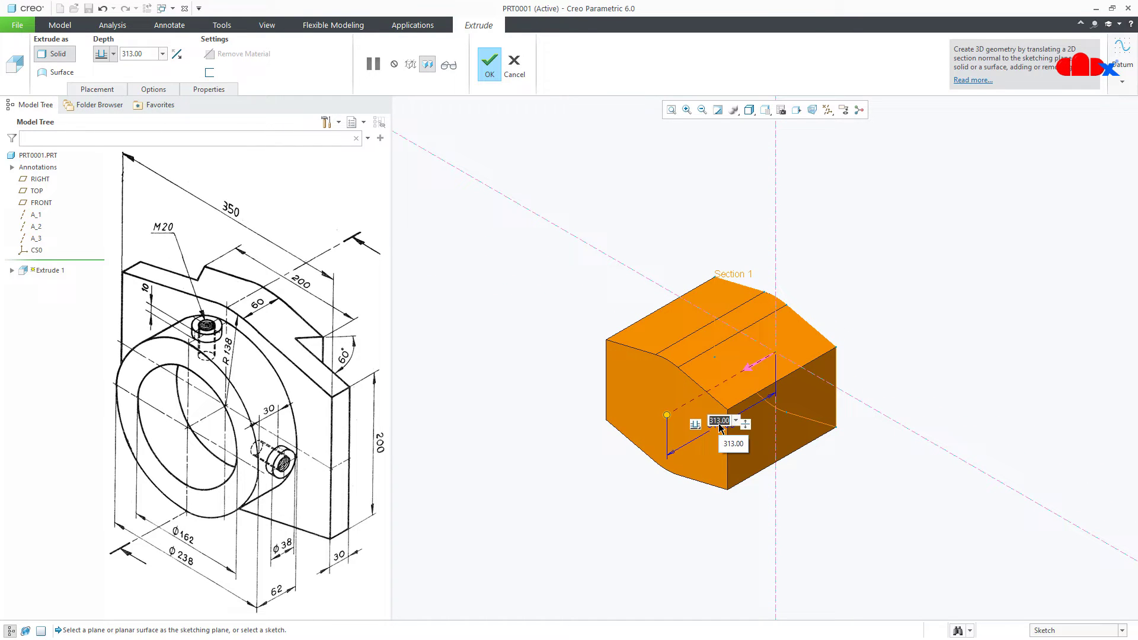
pyautogui.write('60')
pyautogui.press('Return')
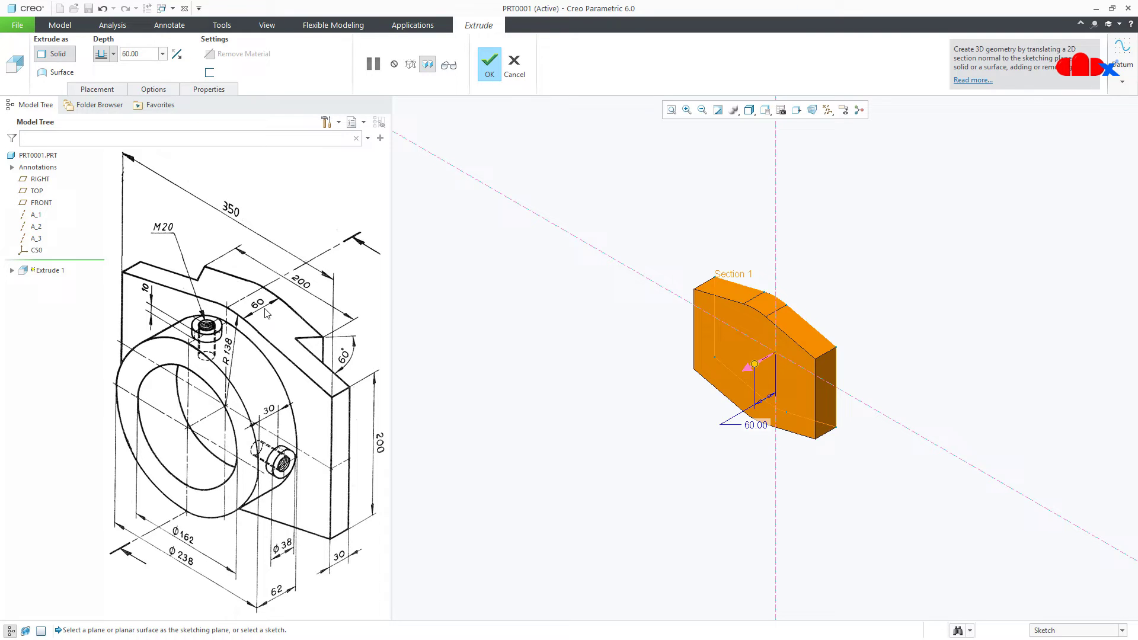
pyautogui.click(489, 76)
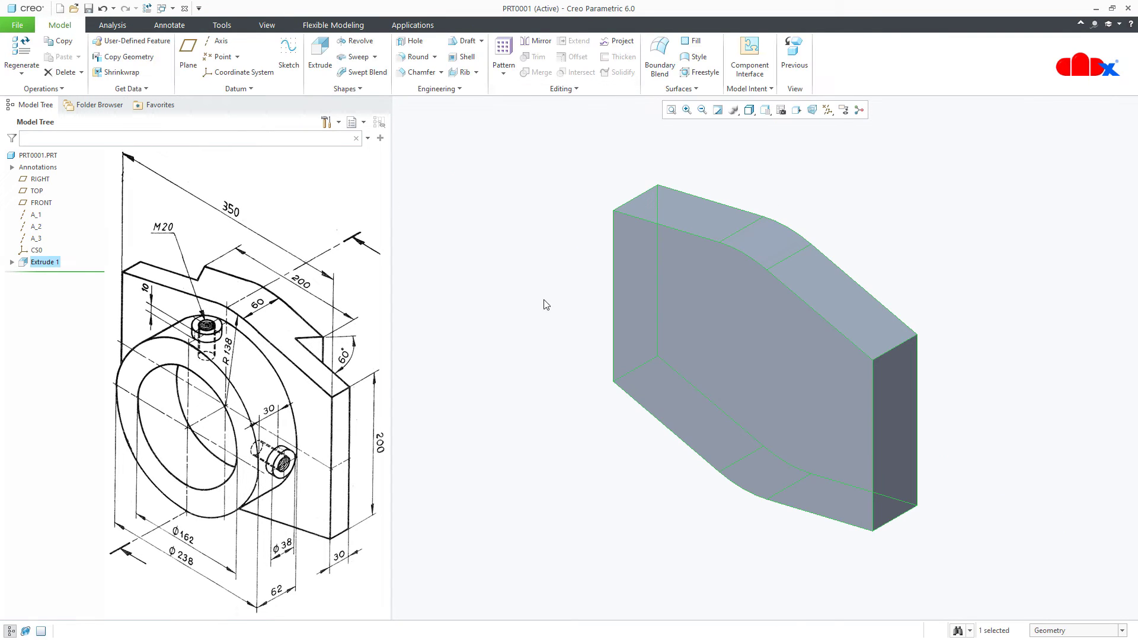
# - Start an extrusion on the plate's front face with two concentric circles at the origin
pyautogui.click(589, 537)
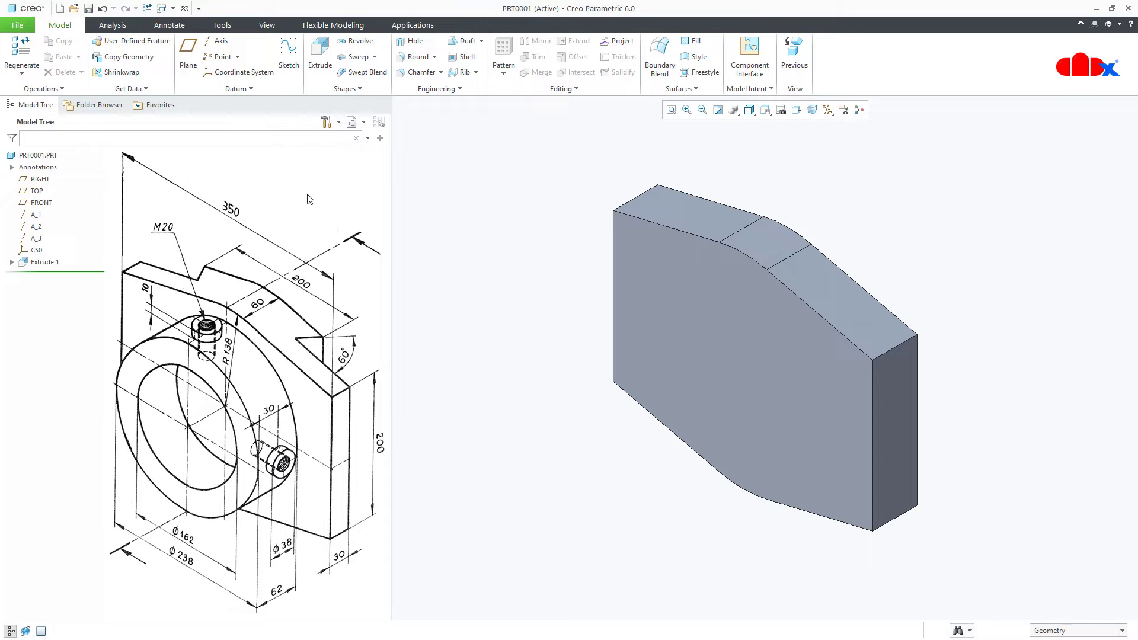
pyautogui.click(318, 62)
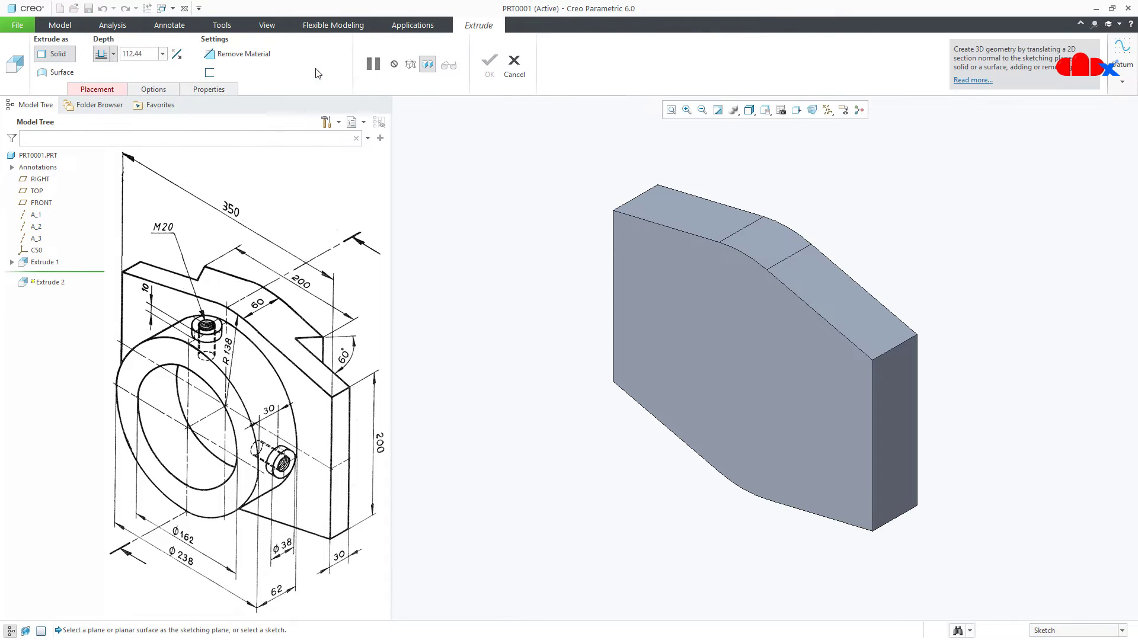
pyautogui.click(732, 368)
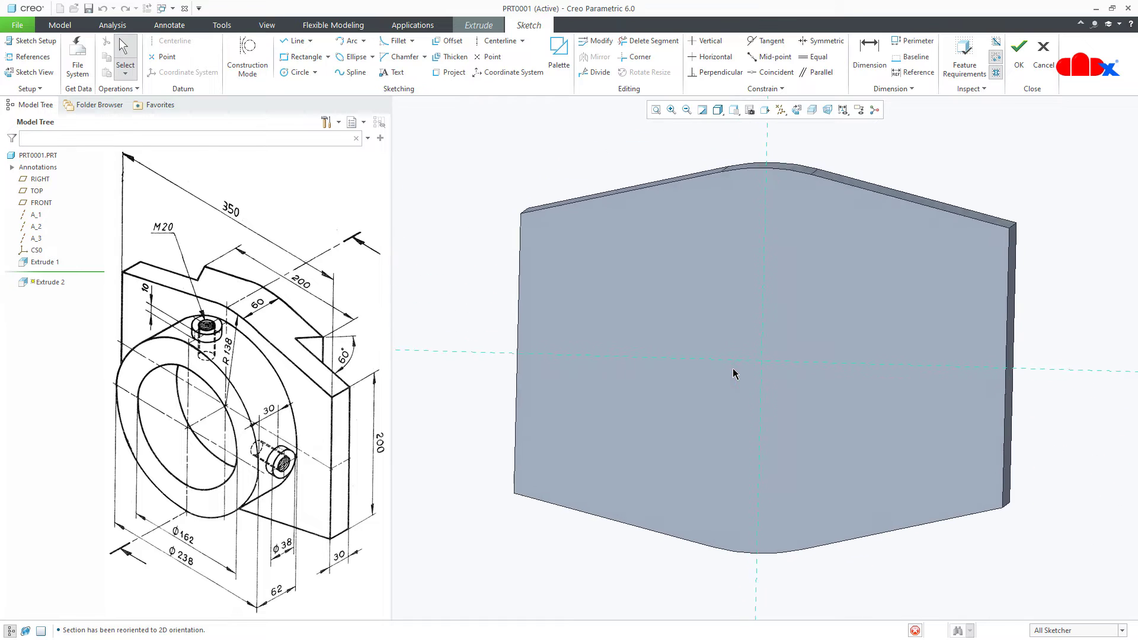
pyautogui.rightClick(732, 369)
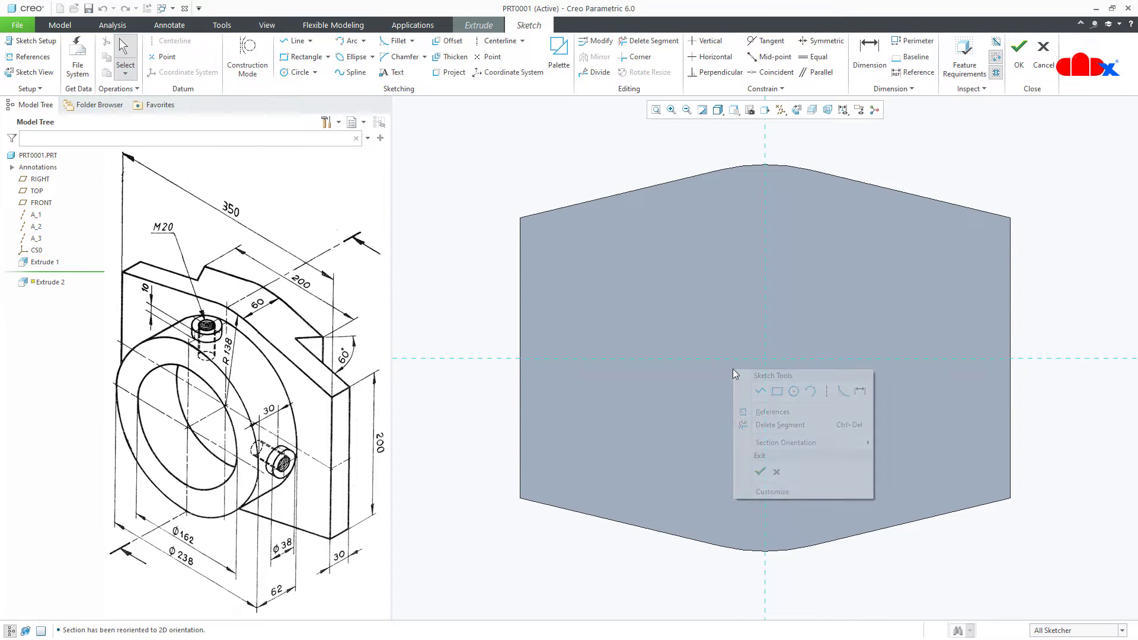
pyautogui.click(793, 391)
pyautogui.click(765, 359)
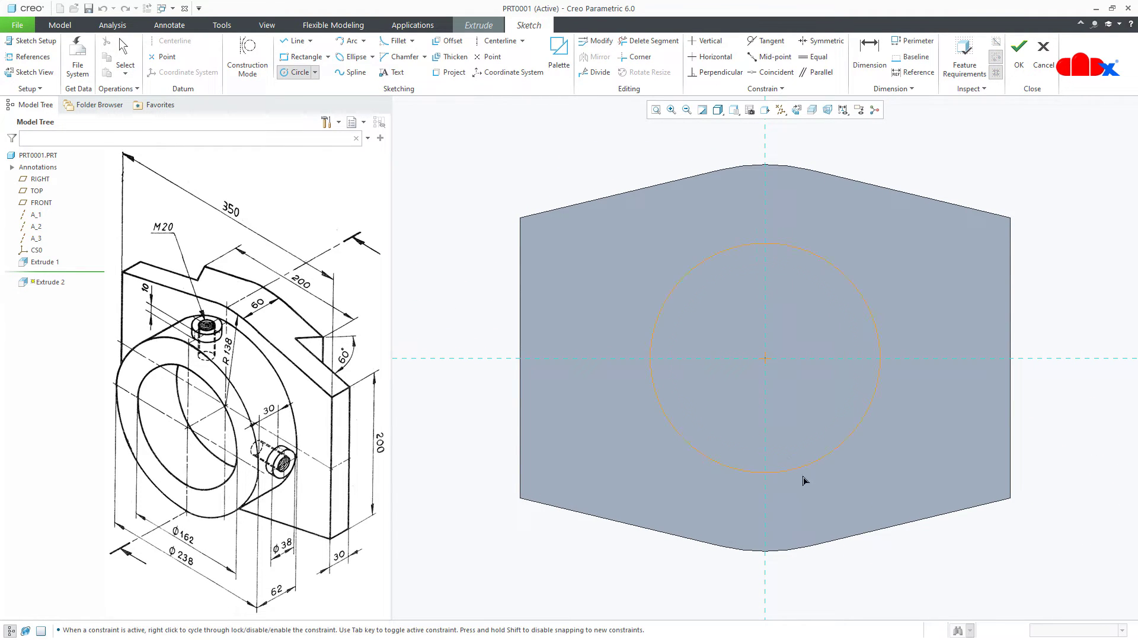
pyautogui.click(818, 521)
pyautogui.click(764, 358)
pyautogui.click(803, 495)
pyautogui.middleClick(930, 491)
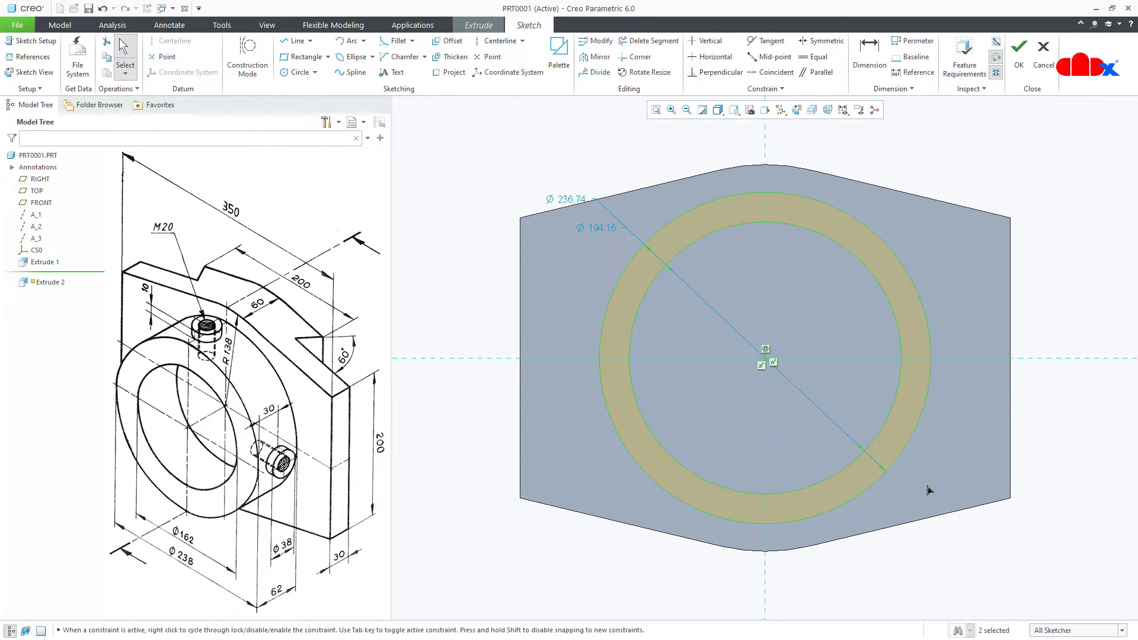
# - Set the circle diameters to 238 and 162 and accept the sketch
pyautogui.doubleClick(575, 198)
pyautogui.write('238')
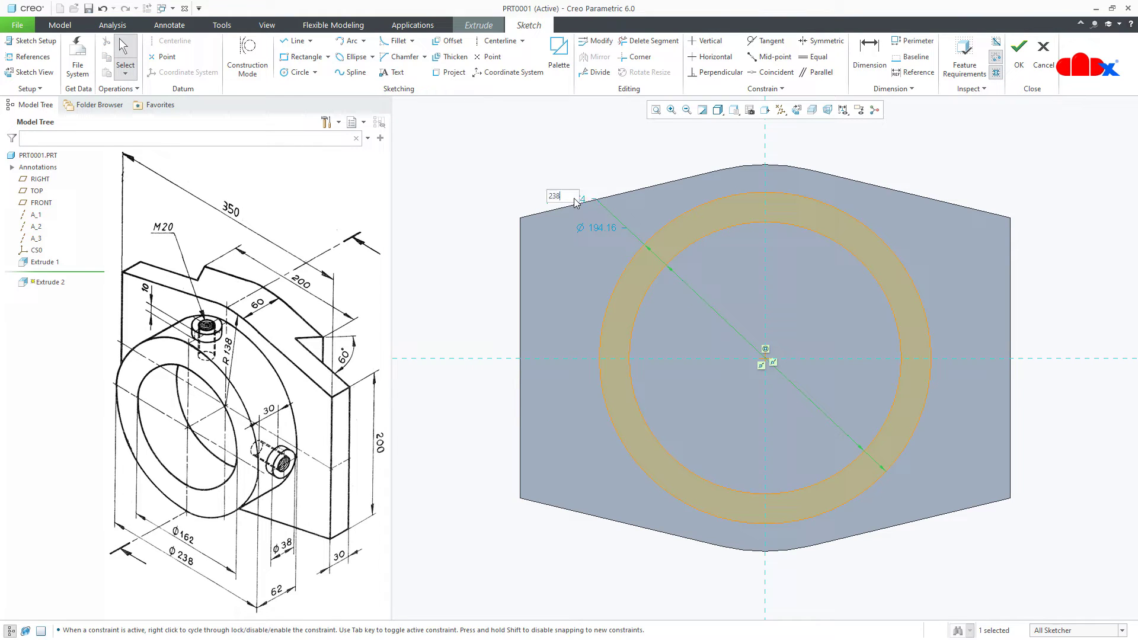
pyautogui.press('Return')
pyautogui.doubleClick(595, 228)
pyautogui.write('162')
pyautogui.press('Return')
pyautogui.rightClick(595, 229)
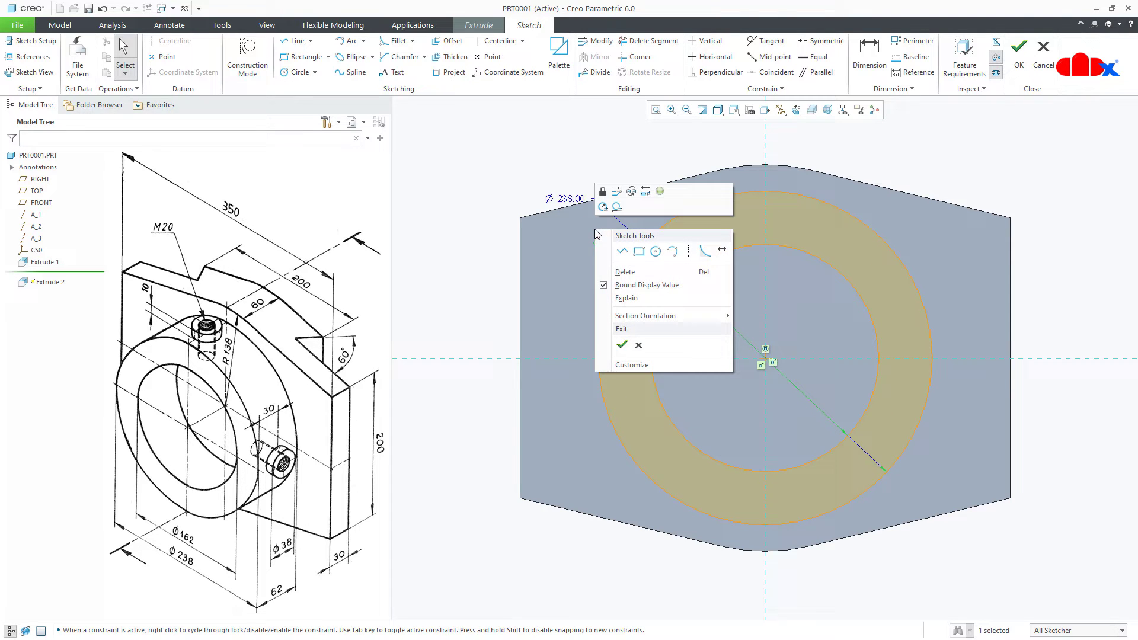
pyautogui.click(622, 346)
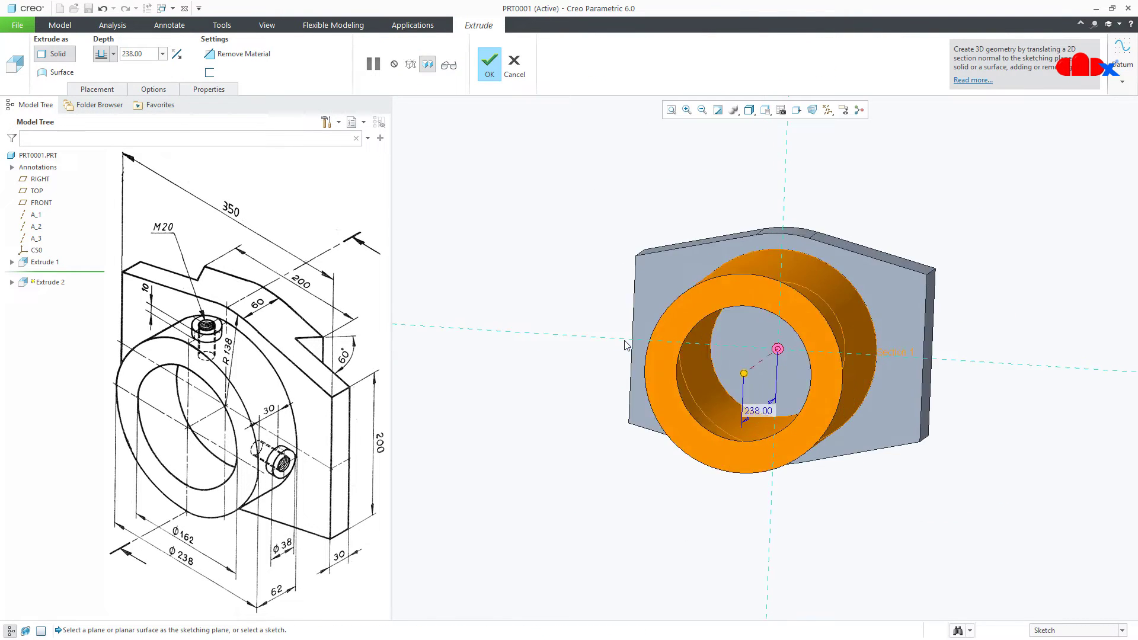
# - Change the boss depth from 238 to 62 and complete Extrude 2
pyautogui.doubleClick(743, 410)
pyautogui.write('62')
pyautogui.press('Return')
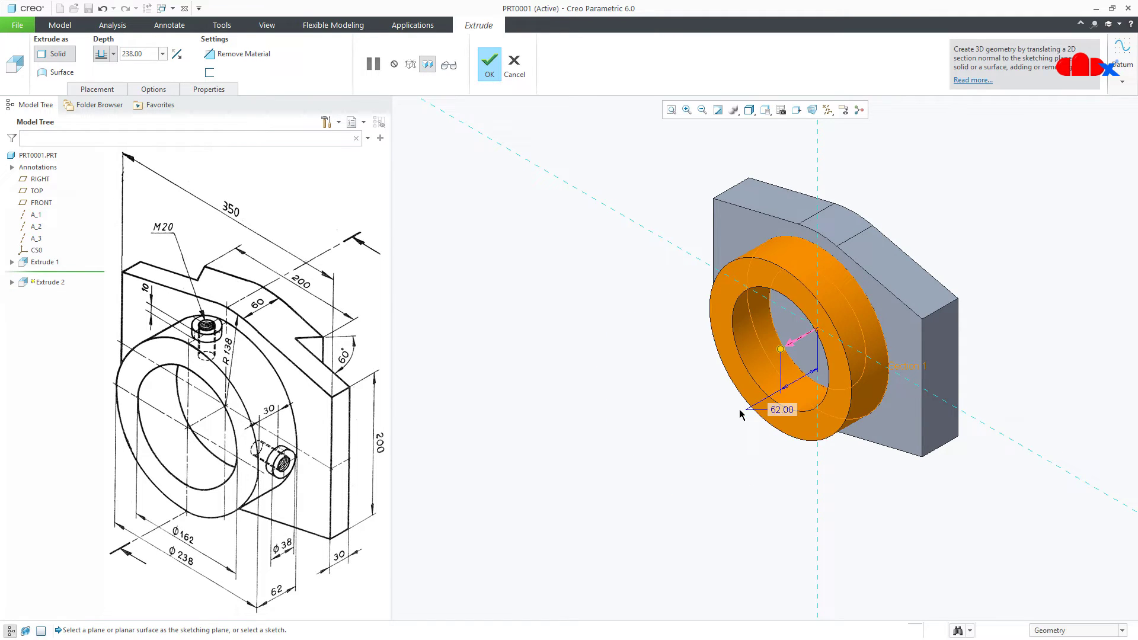
pyautogui.click(491, 65)
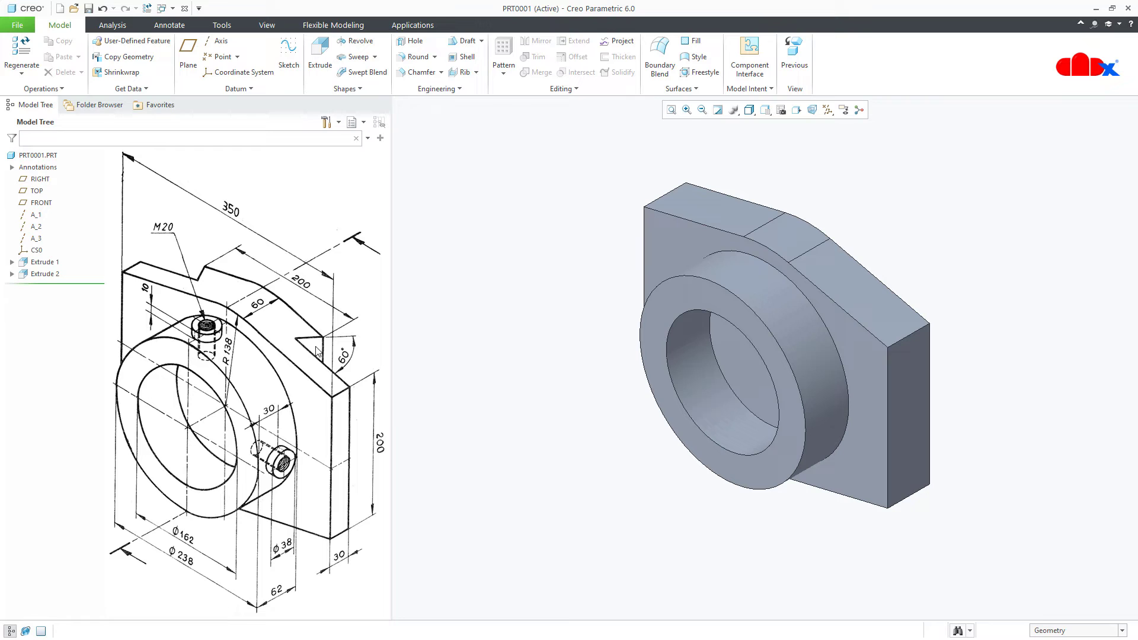
# - Start a third extrusion sketched on the TOP plane with a vertical centerline
pyautogui.click(320, 57)
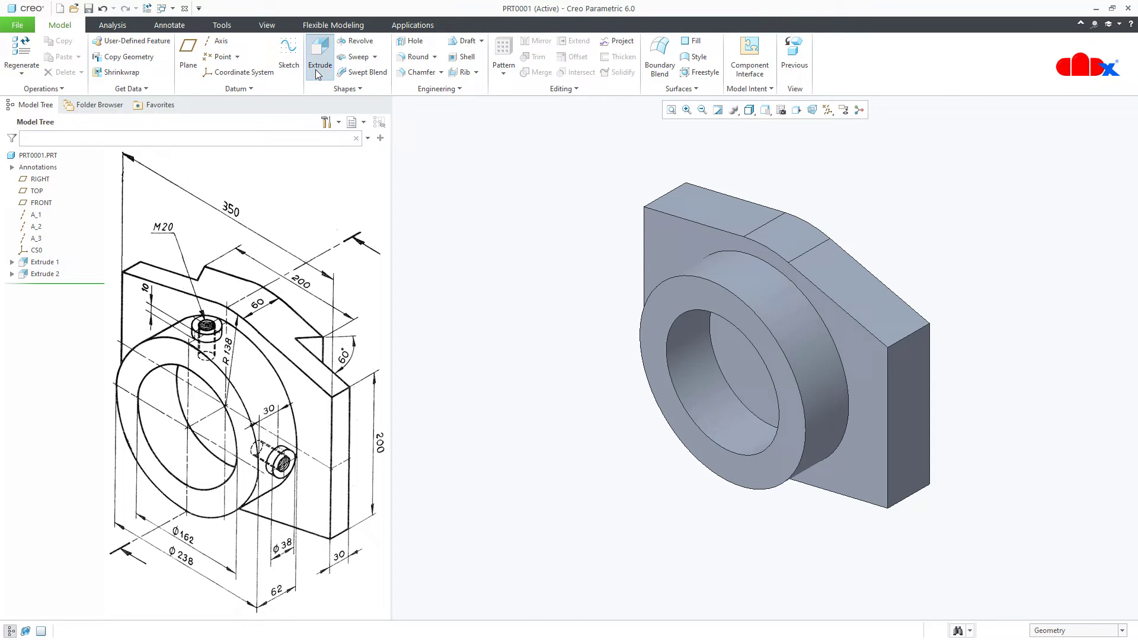
pyautogui.hotkey('ctrl', 'shift', 'p')
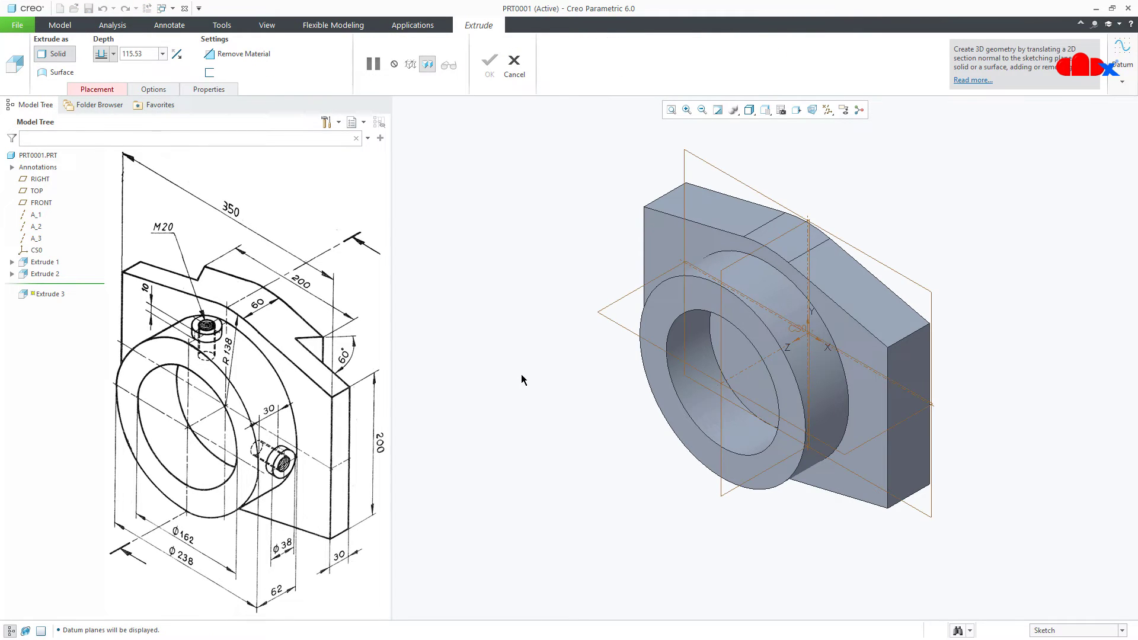
pyautogui.click(624, 333)
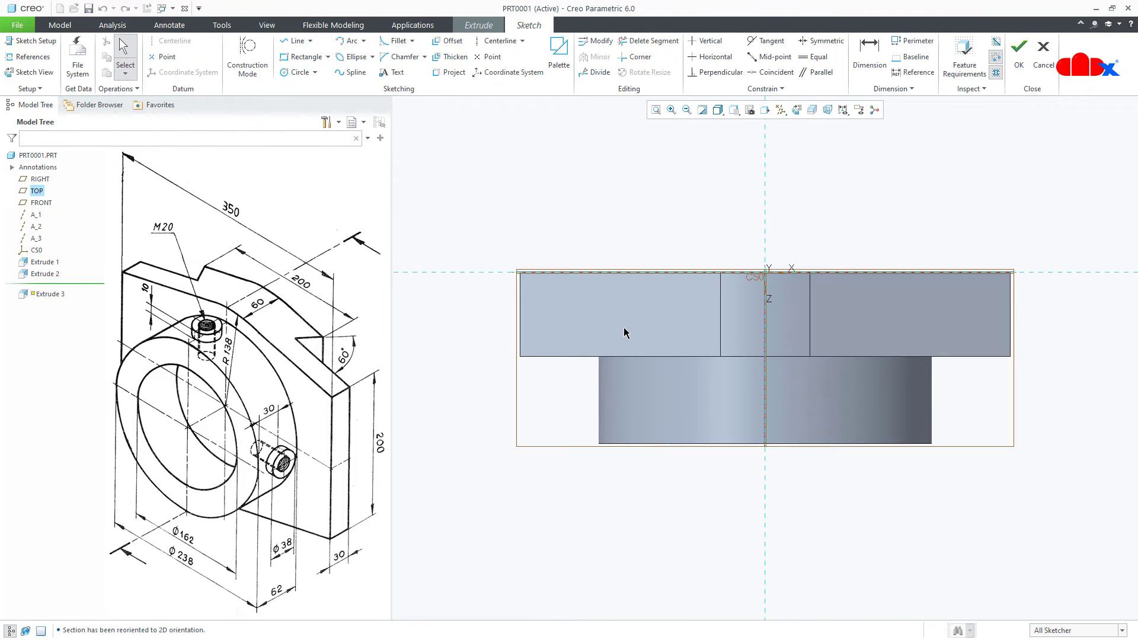
pyautogui.click(780, 109)
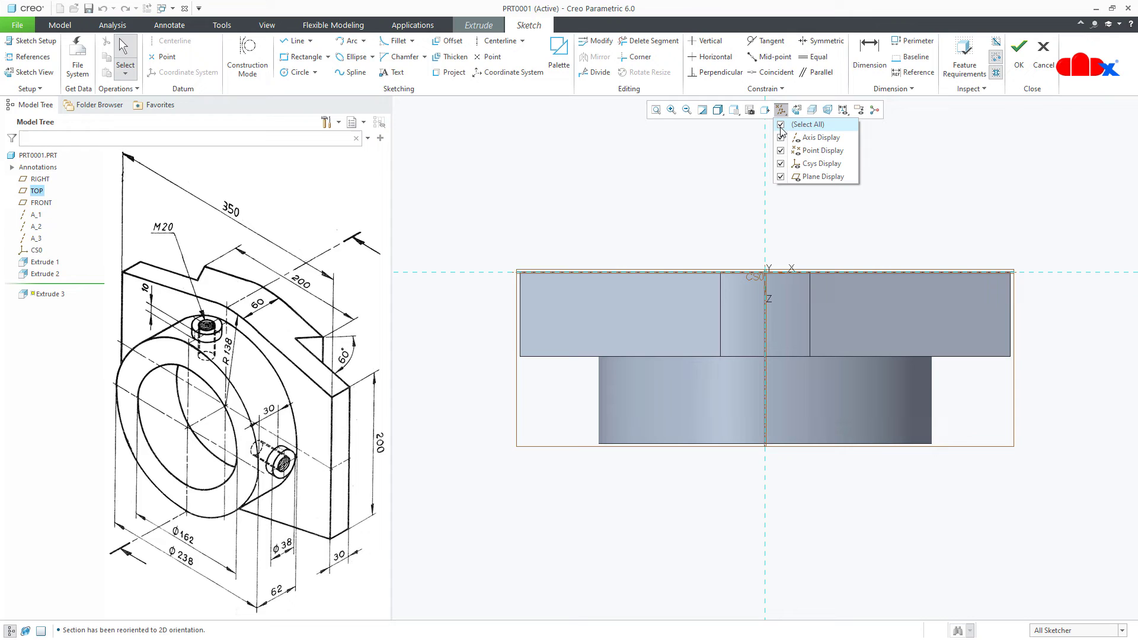
pyautogui.click(781, 124)
pyautogui.rightClick(789, 527)
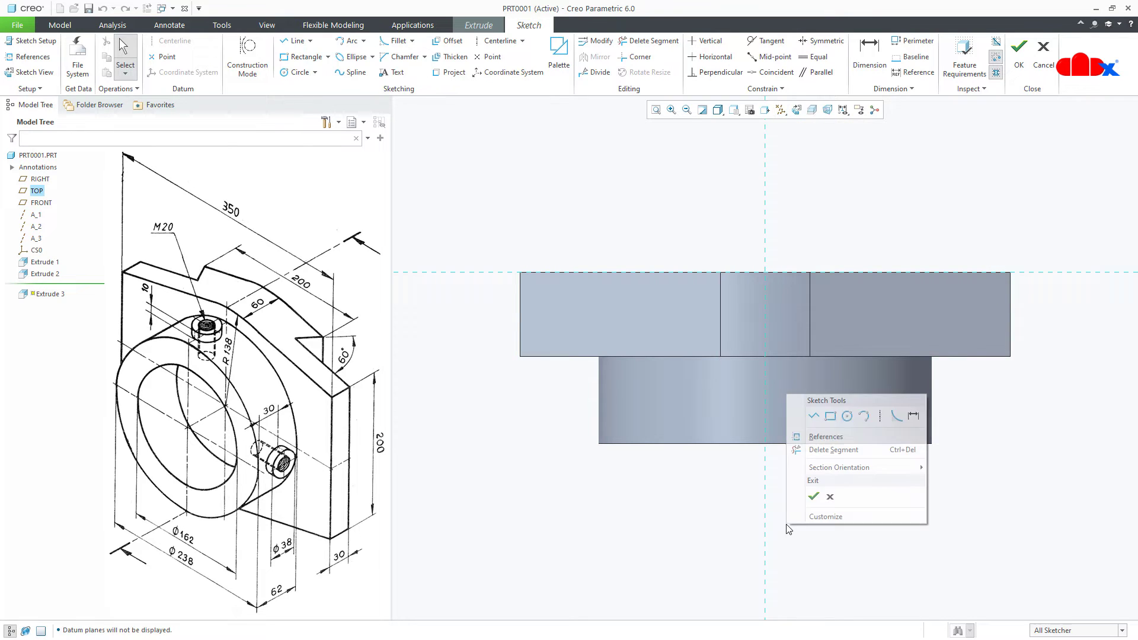
pyautogui.click(879, 417)
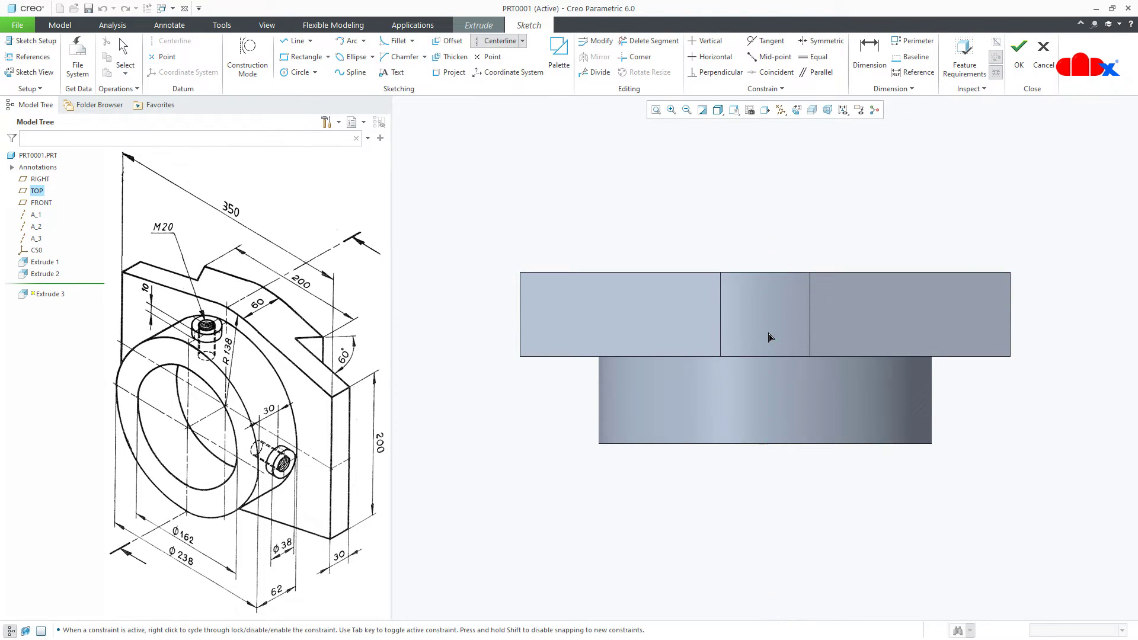
pyautogui.click(766, 344)
pyautogui.click(765, 397)
pyautogui.middleClick(805, 411)
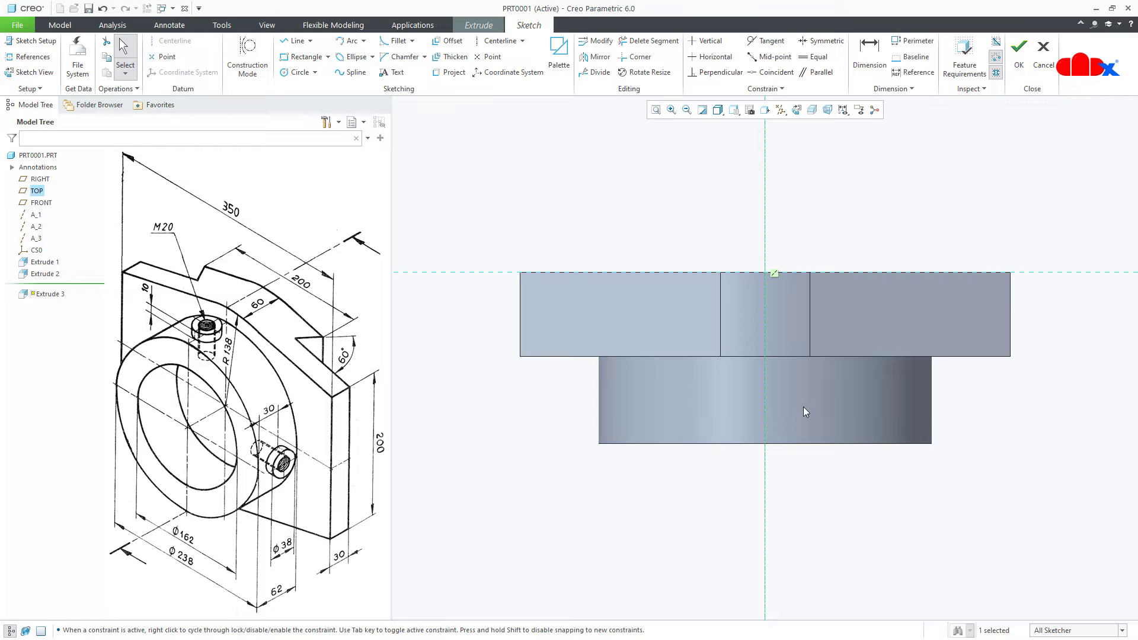
# - Draw the closed slanted notch outline at the right end of the base
pyautogui.rightClick(804, 411)
pyautogui.click(830, 432)
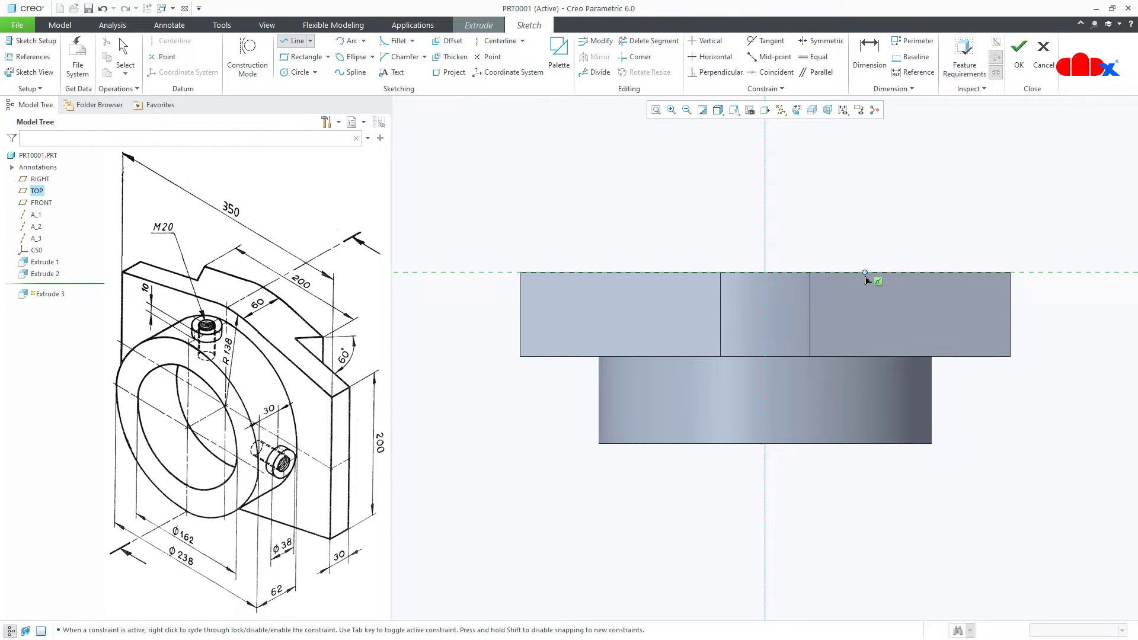
pyautogui.click(837, 313)
pyautogui.click(1010, 313)
pyautogui.click(1010, 273)
pyautogui.click(866, 293)
pyautogui.middleClick(867, 293)
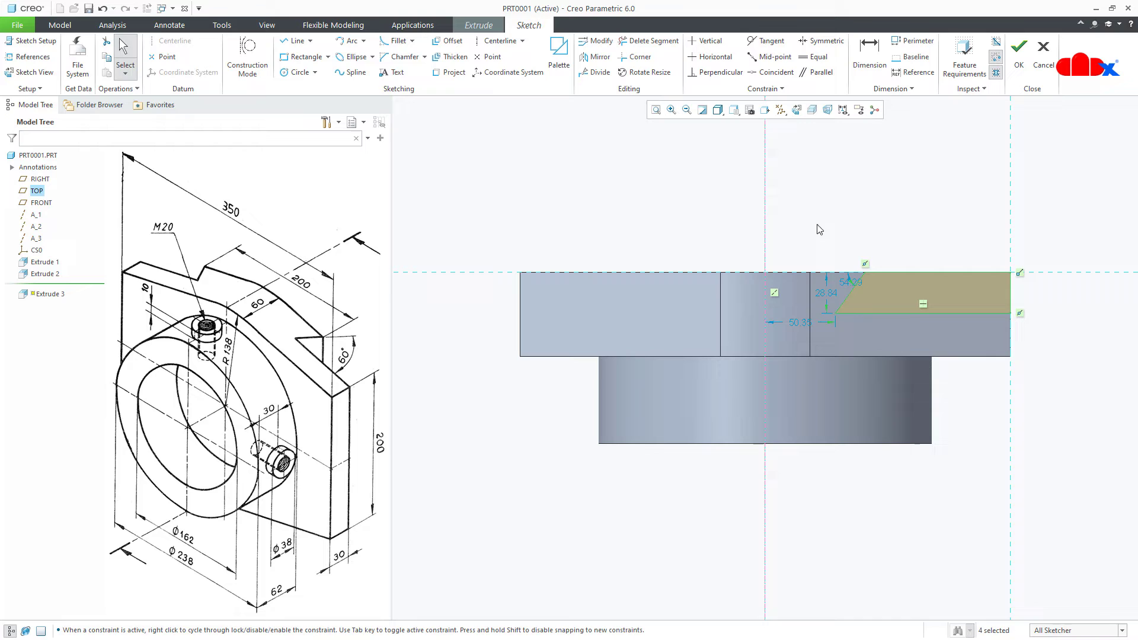
# - Mirror the notch outline across the vertical centerline to the left side
pyautogui.moveTo(815, 224)
pyautogui.mouseDown()
pyautogui.moveTo(990, 359)
pyautogui.moveTo(1042, 359)
pyautogui.mouseUp()
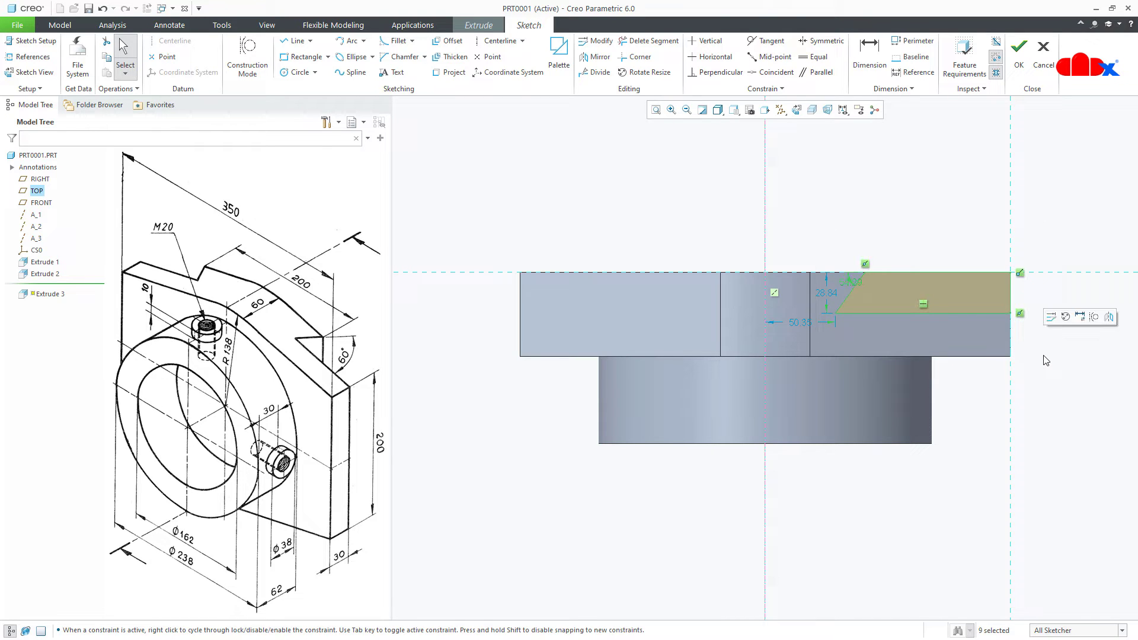
pyautogui.click(597, 57)
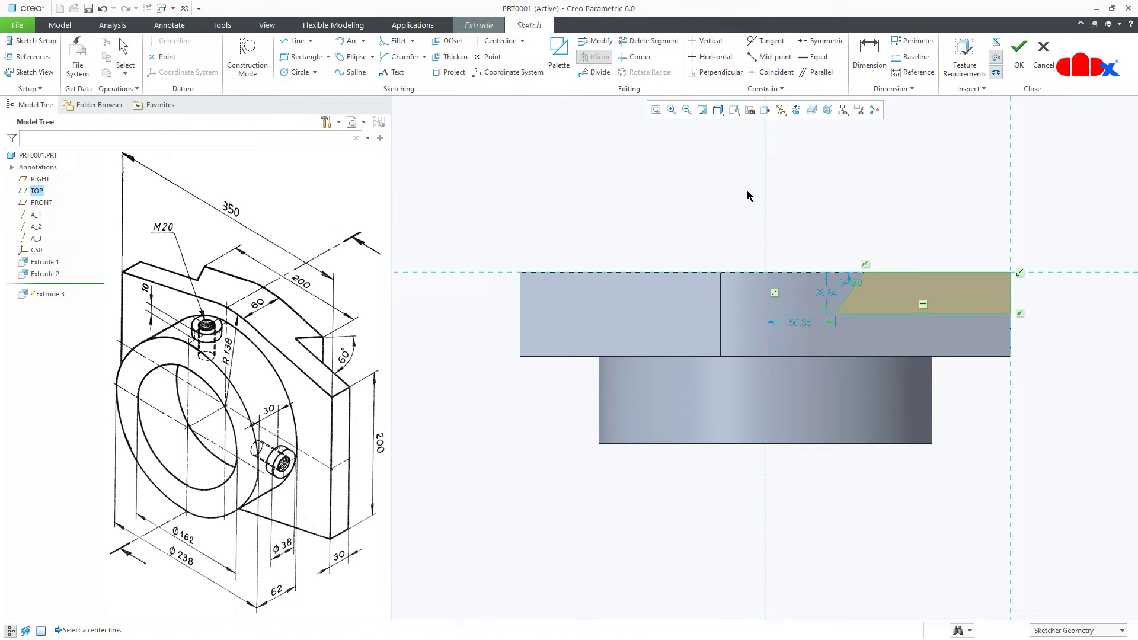
pyautogui.click(764, 208)
pyautogui.rightClick(810, 206)
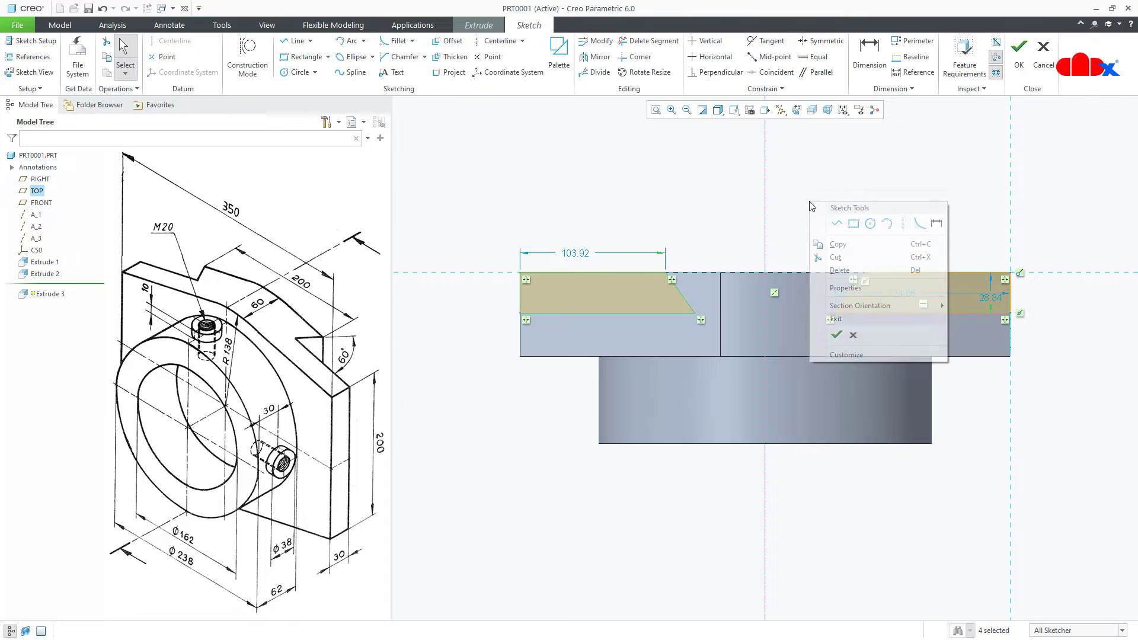
# - Add notch dimensions: 60° slant angle, 200 between top corners, 30 height
pyautogui.click(934, 224)
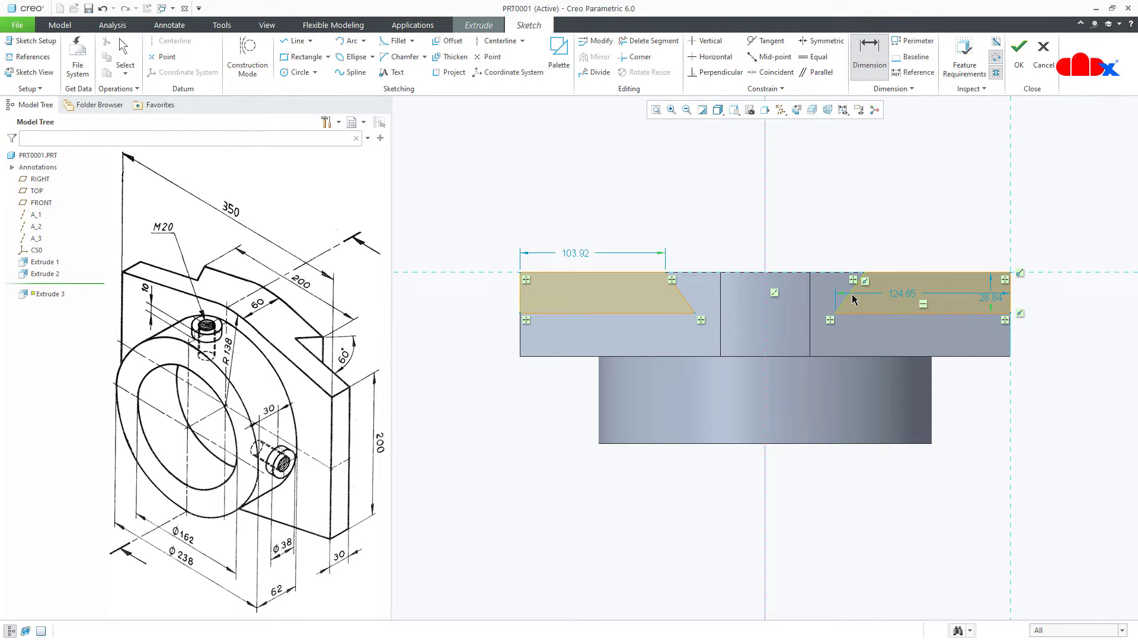
pyautogui.click(852, 300)
pyautogui.click(876, 318)
pyautogui.middleClick(957, 252)
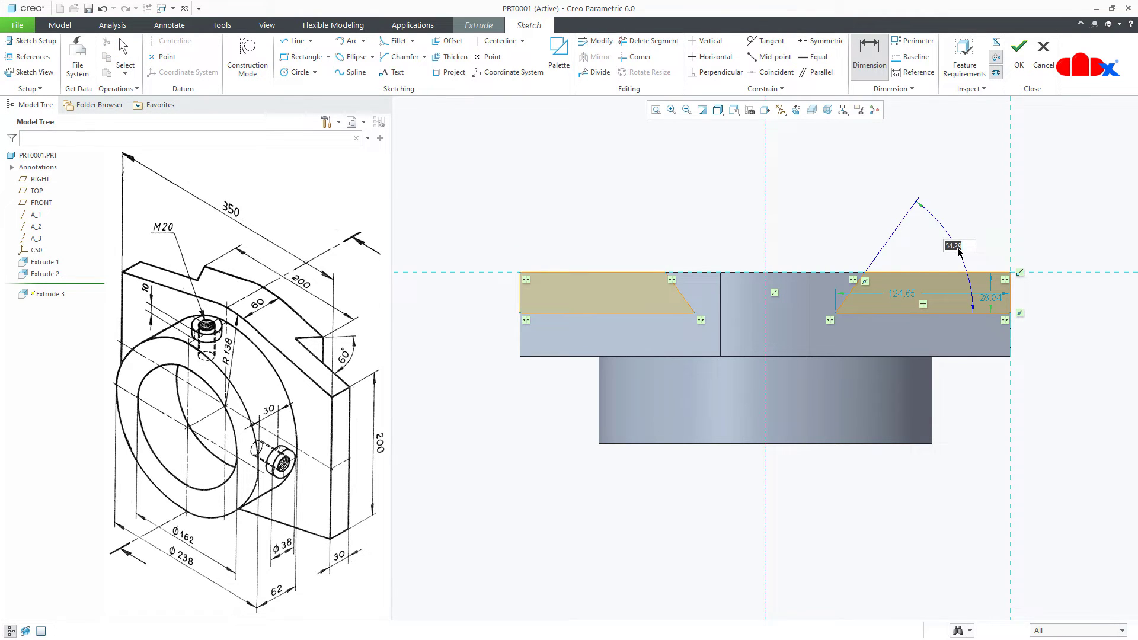
pyautogui.write('60')
pyautogui.press('Return')
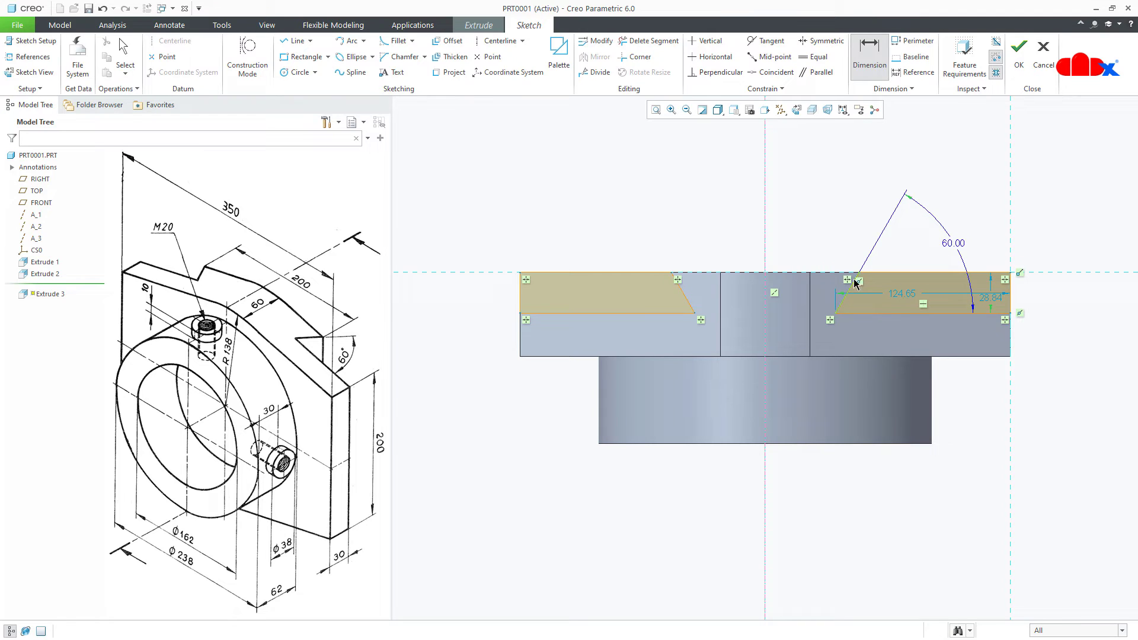
pyautogui.click(859, 271)
pyautogui.click(672, 274)
pyautogui.middleClick(724, 239)
pyautogui.write('200')
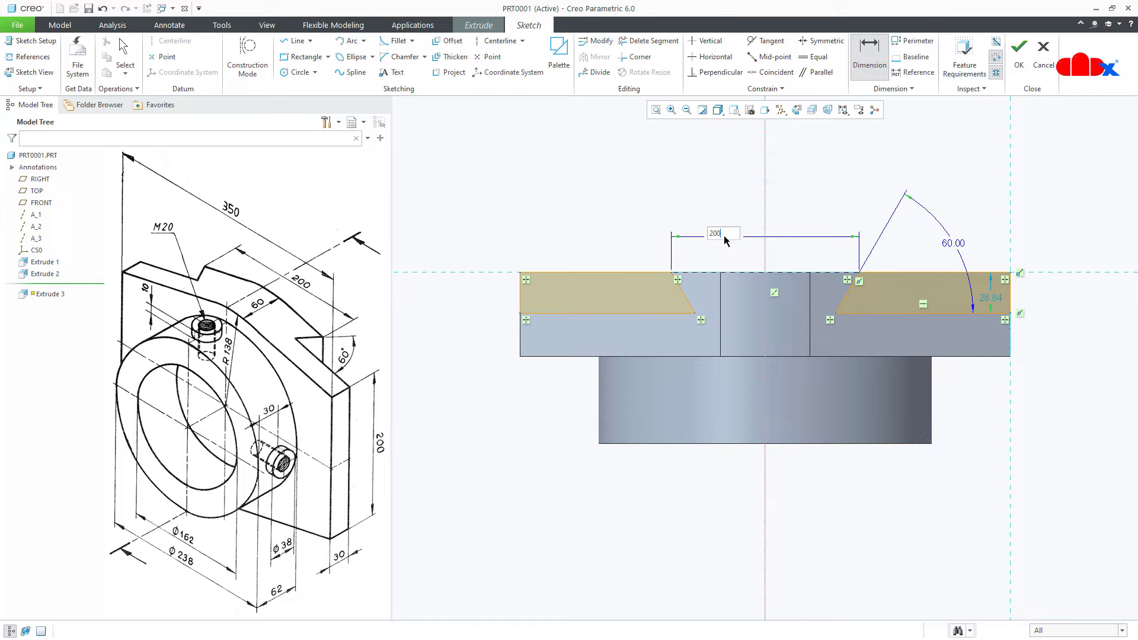
pyautogui.press('Return')
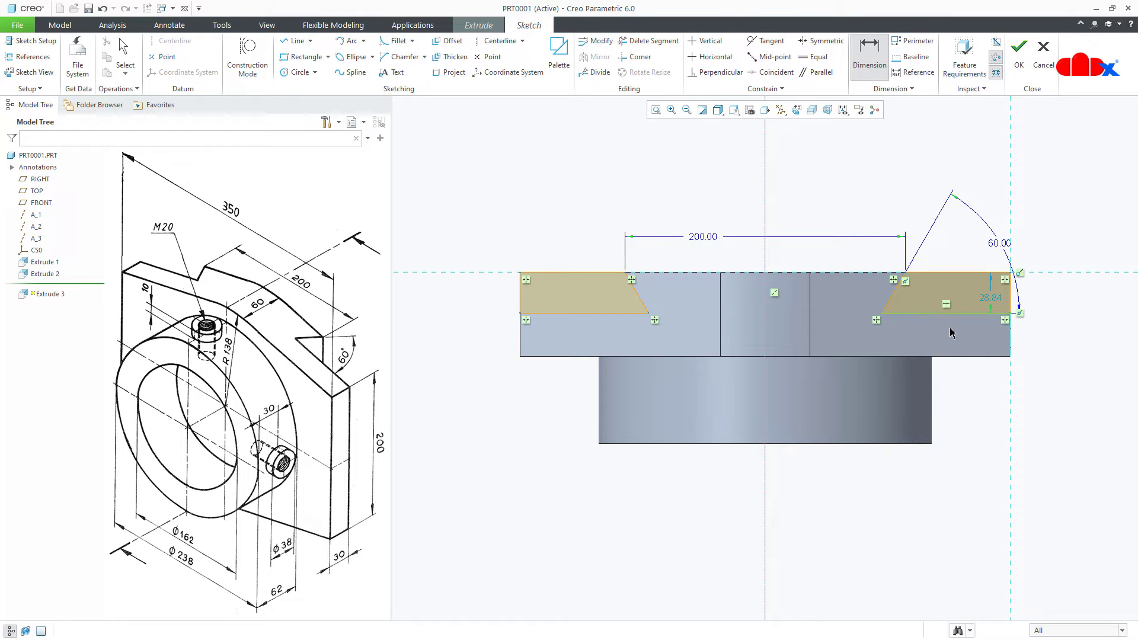
pyautogui.click(985, 357)
pyautogui.middleClick(982, 341)
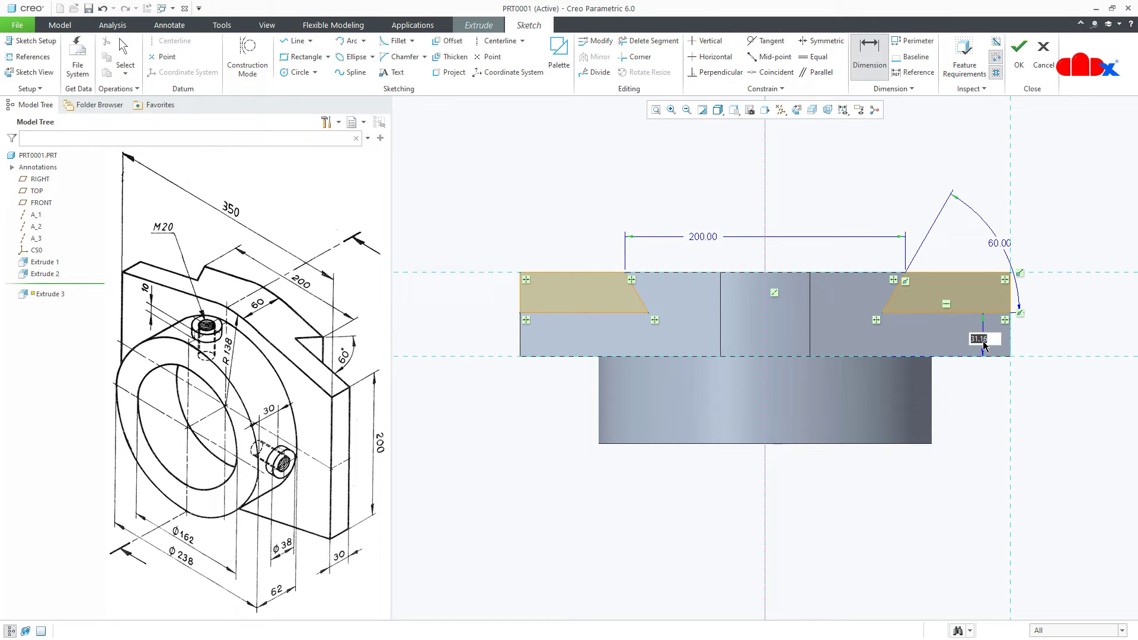
pyautogui.write('30')
pyautogui.press('Return')
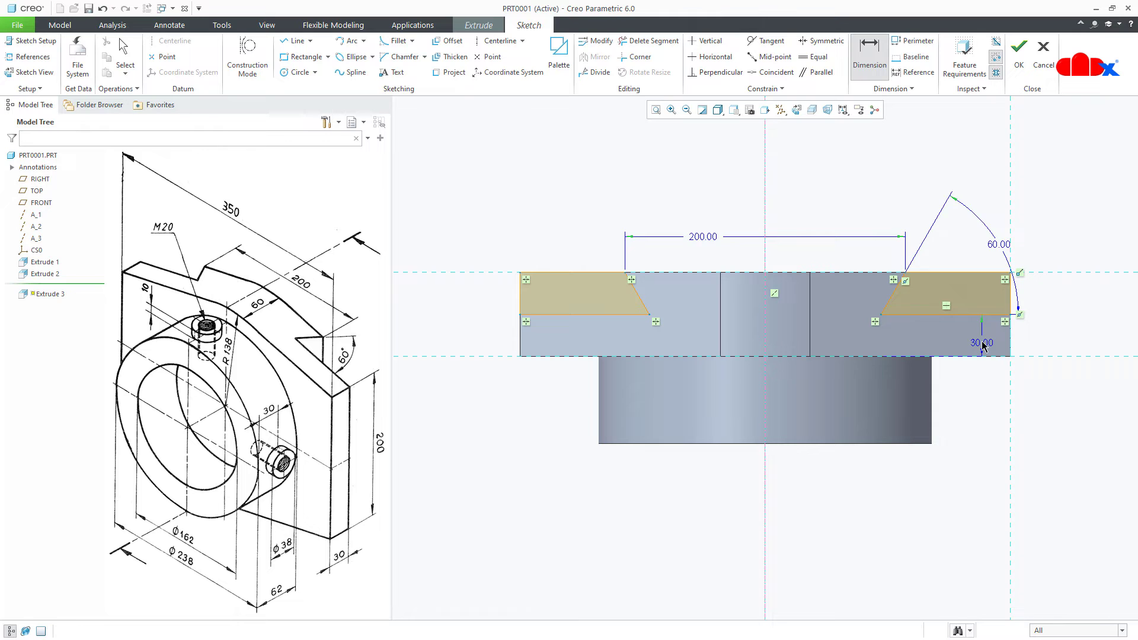
# - Finish the notch sketch and cut it To Next on Side 1 and Side 2
pyautogui.rightClick(983, 345)
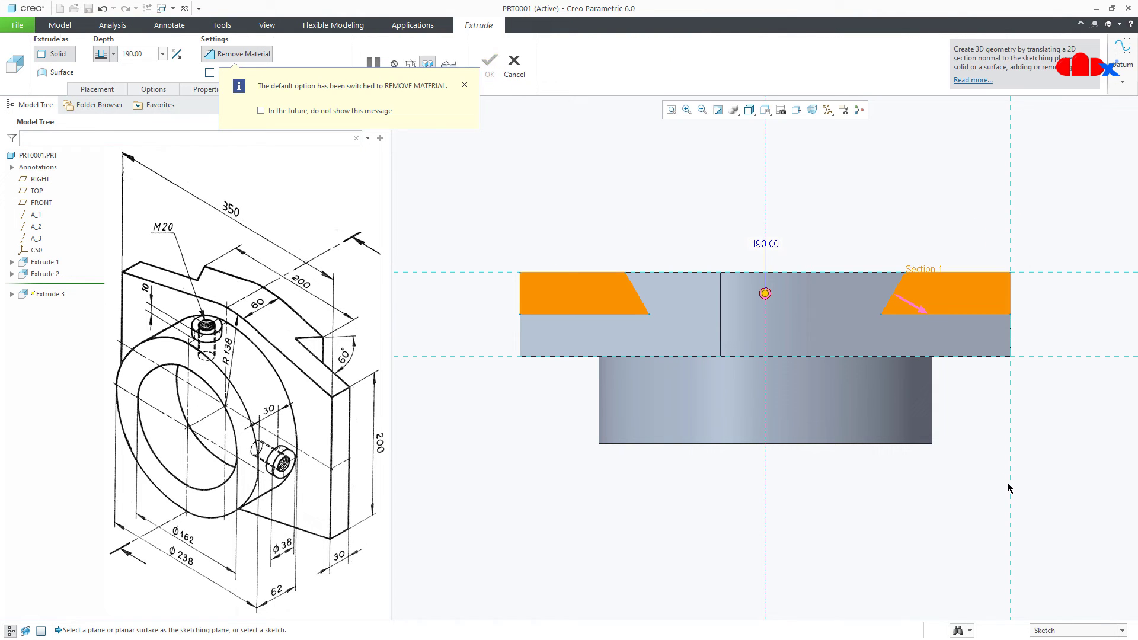
pyautogui.hotkey('ctrl', 'd')
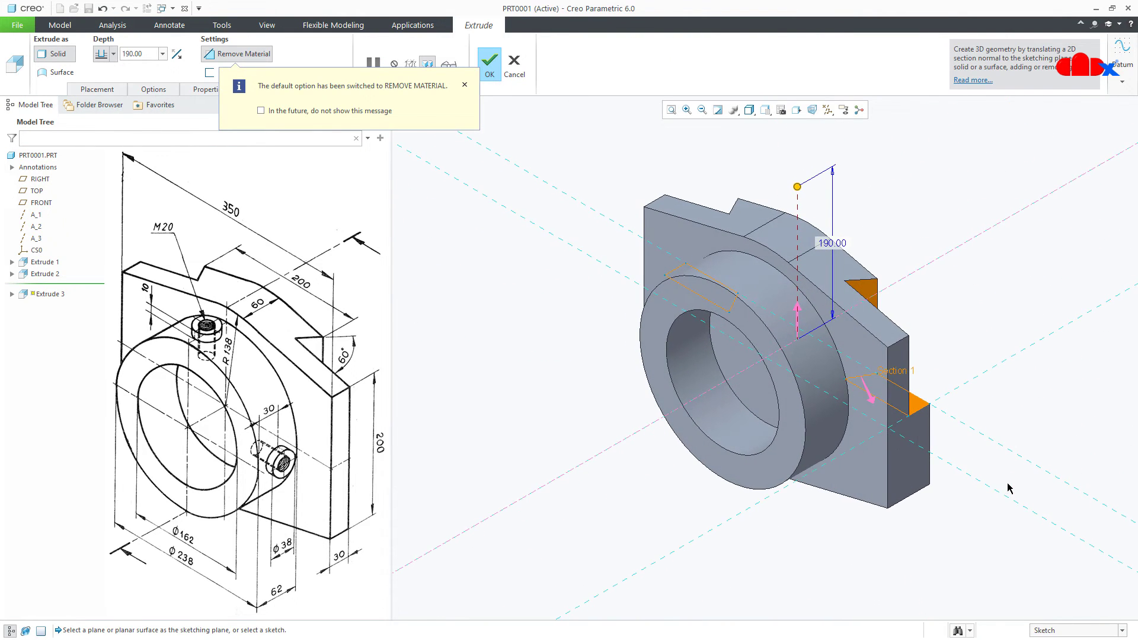
pyautogui.click(169, 92)
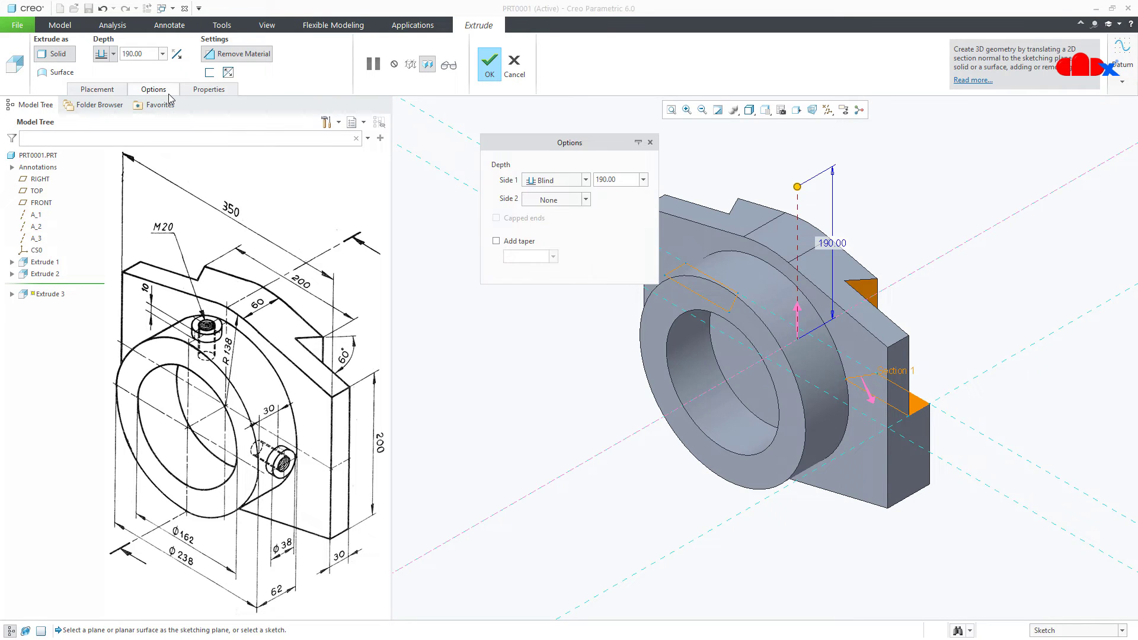
pyautogui.click(566, 183)
pyautogui.click(549, 220)
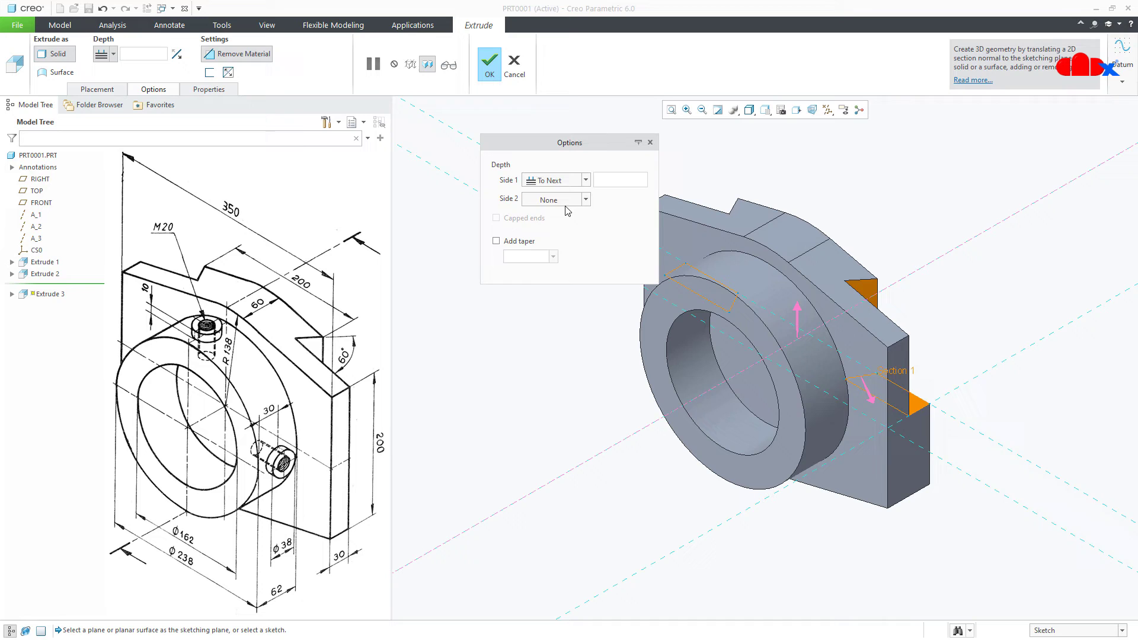
pyautogui.click(565, 201)
pyautogui.click(564, 226)
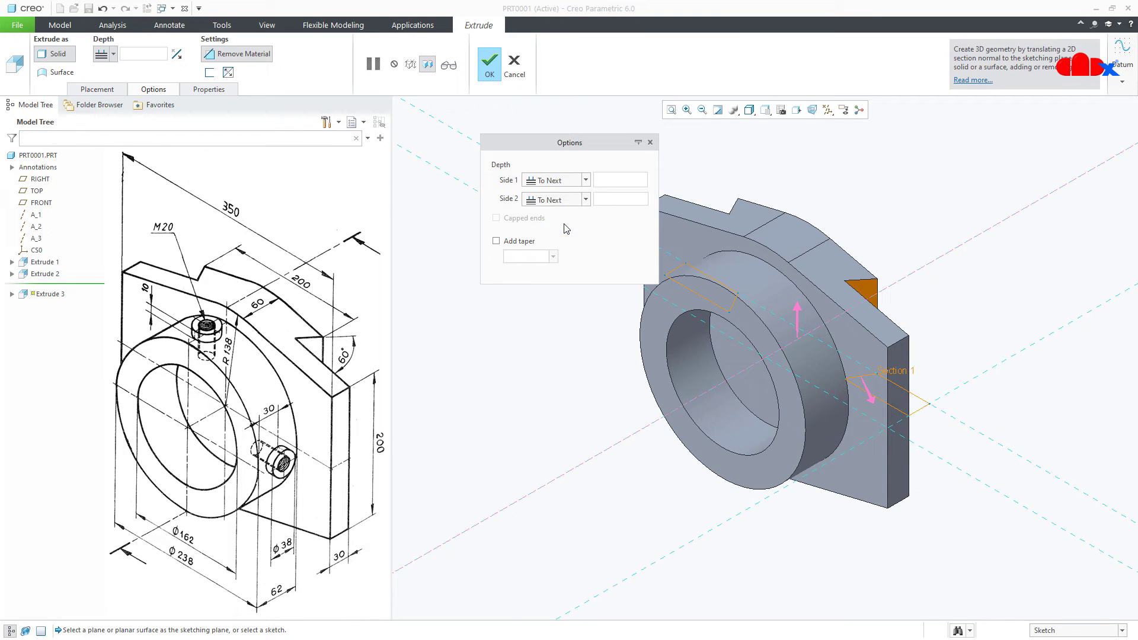
pyautogui.click(495, 70)
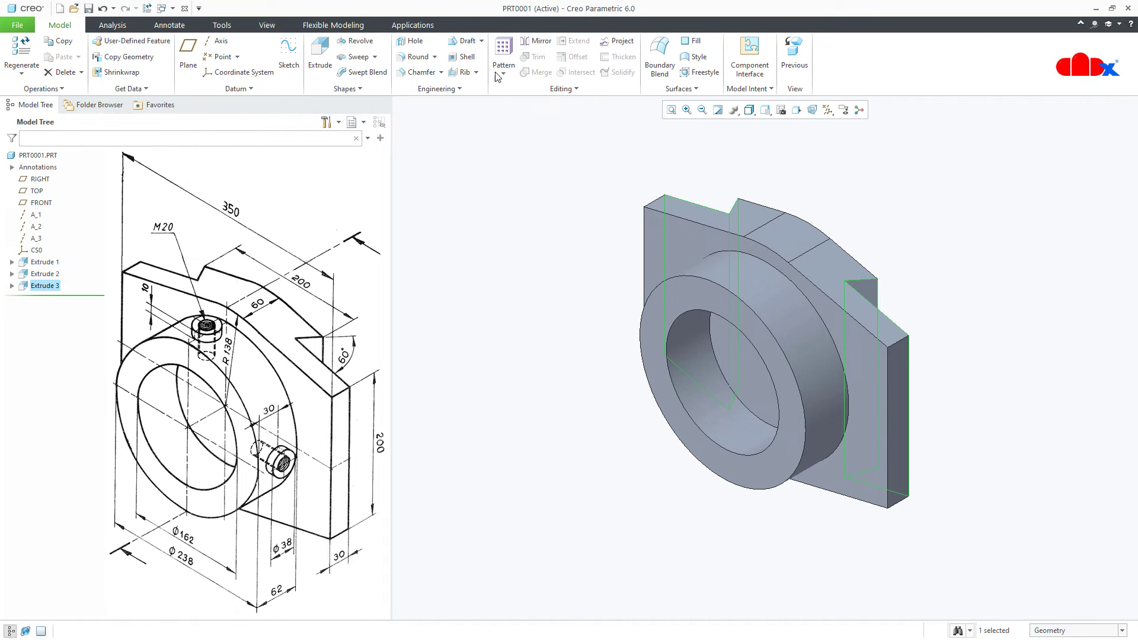
# - Deselect the notch cut and start a new datum plane
pyautogui.click(618, 476)
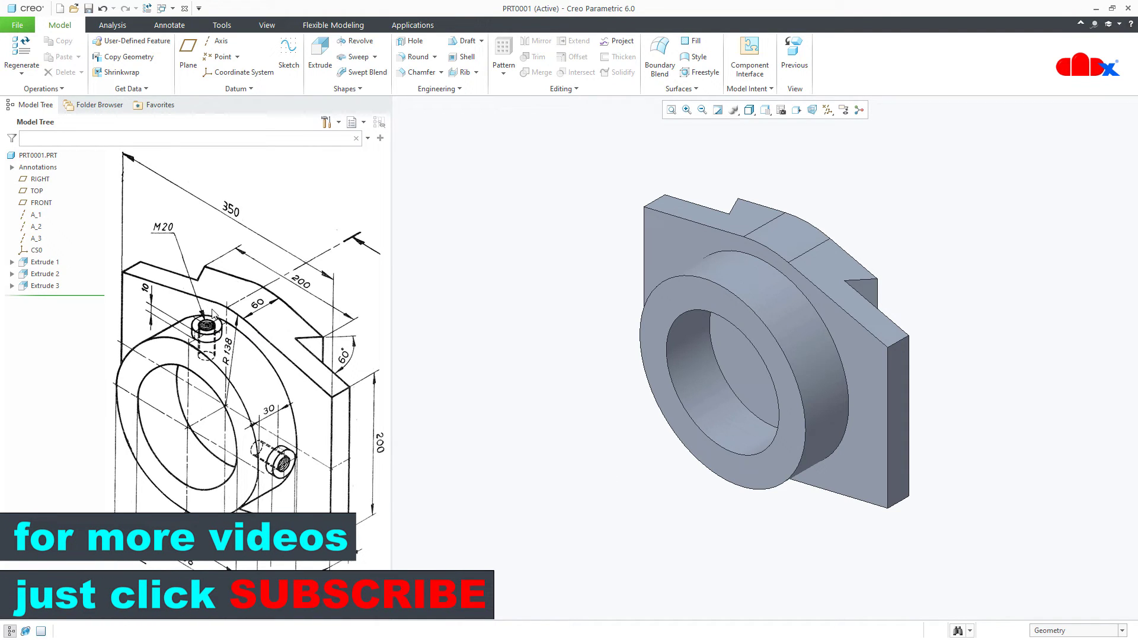
pyautogui.click(188, 56)
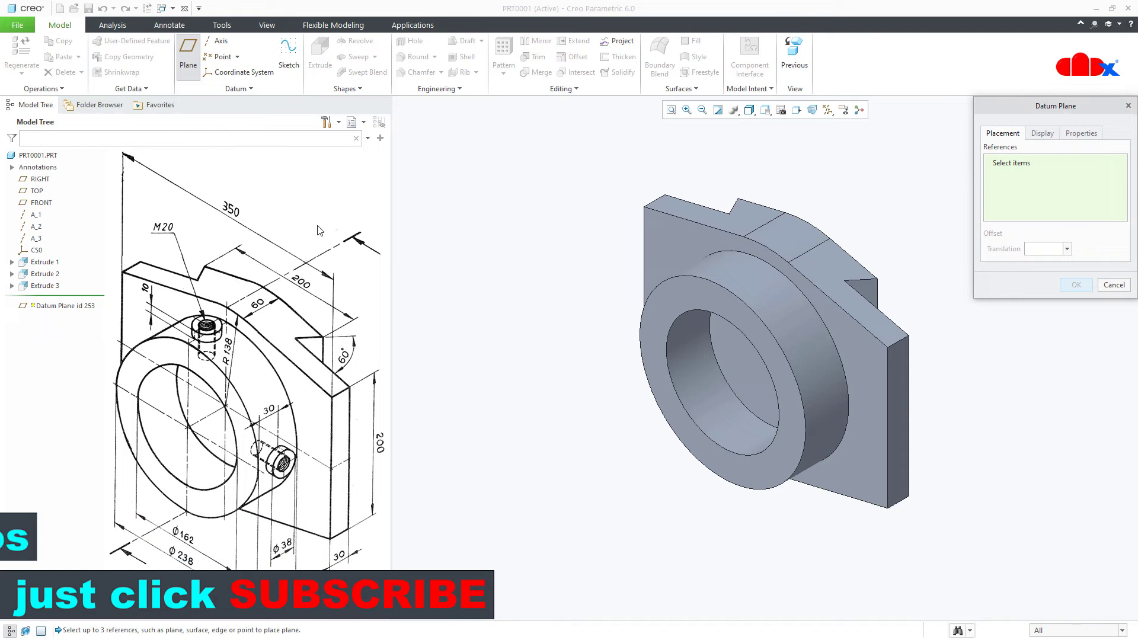
# - Show datum planes and hide datum axes, points and coordinate systems
pyautogui.click(828, 110)
pyautogui.click(827, 124)
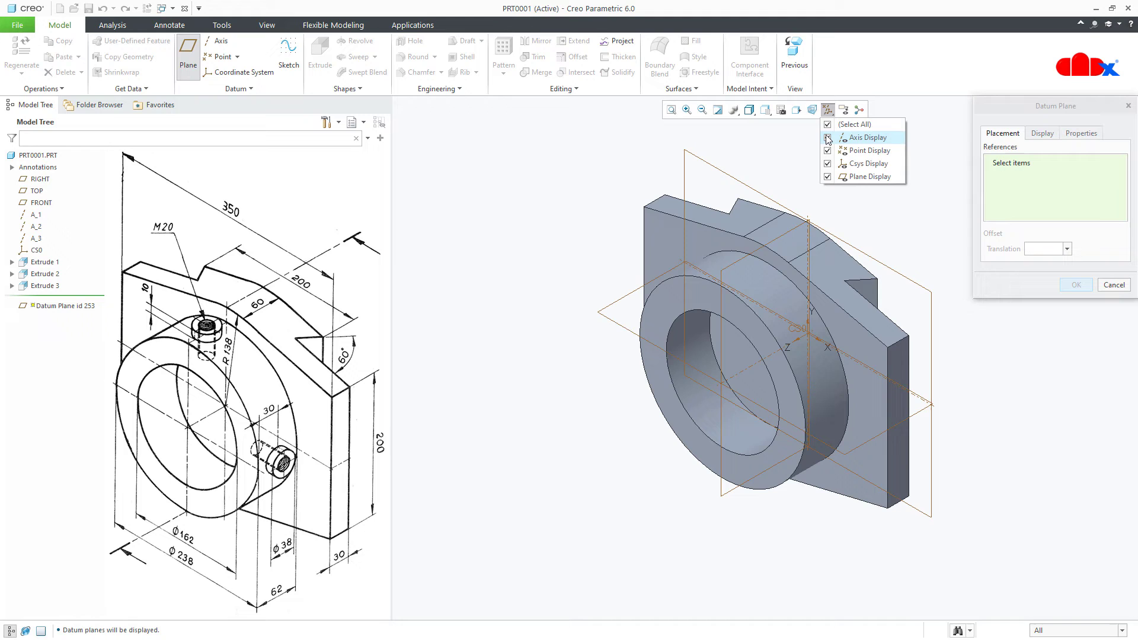
pyautogui.click(828, 138)
pyautogui.click(827, 164)
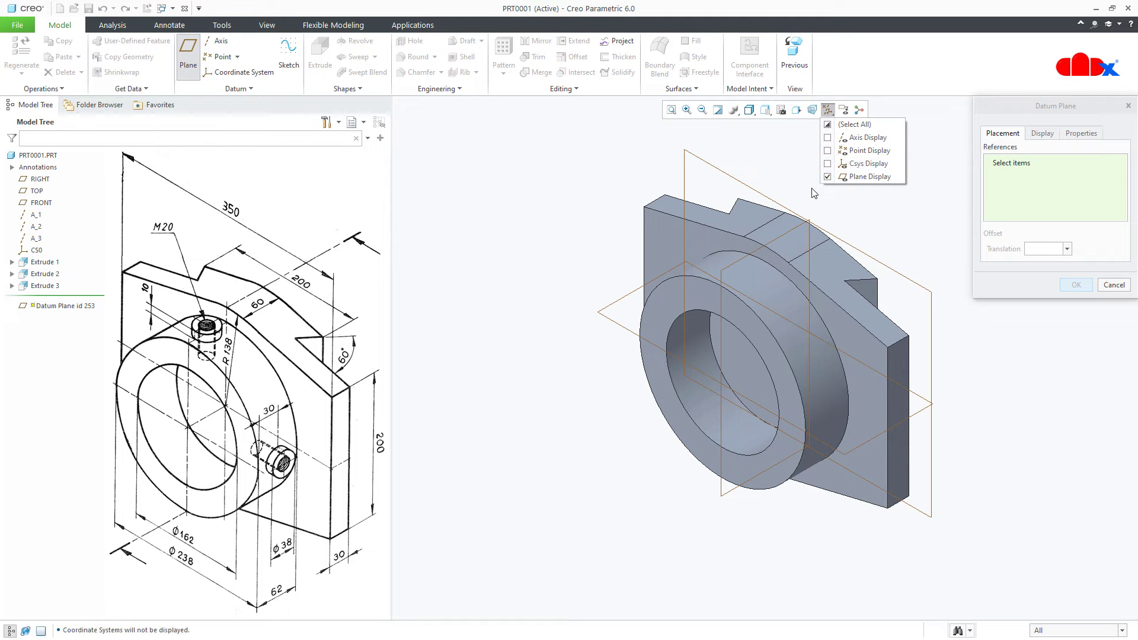
# - Create DTM1 parallel to TOP and tangent to the boss cylinder
pyautogui.click(618, 305)
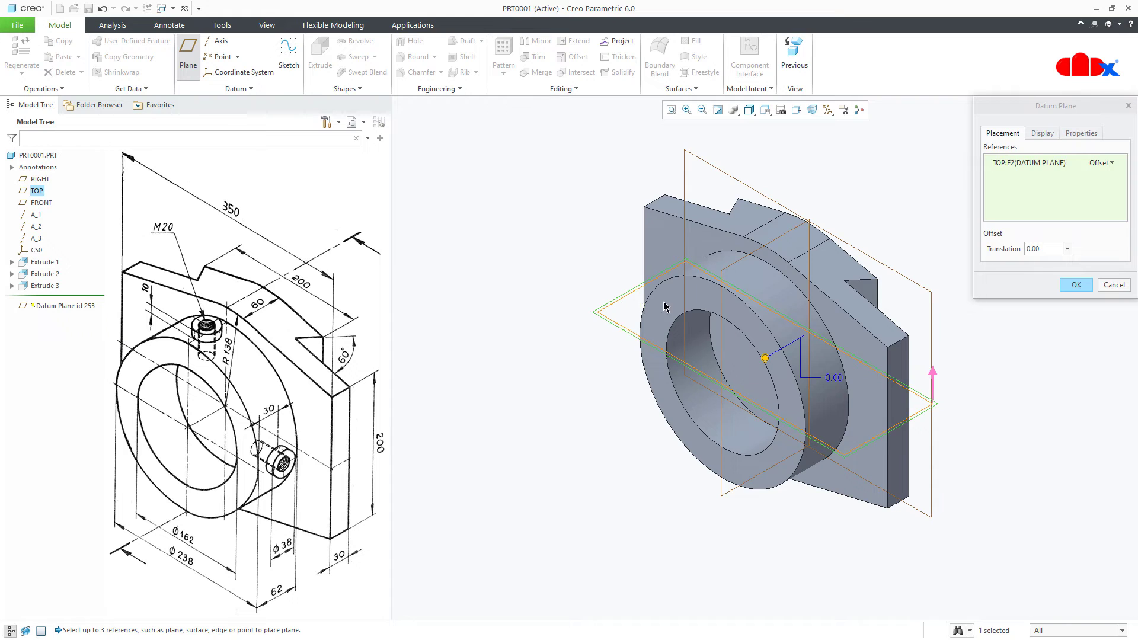
pyautogui.keyDown('ctrl'); pyautogui.click(758, 285); pyautogui.keyUp('ctrl')
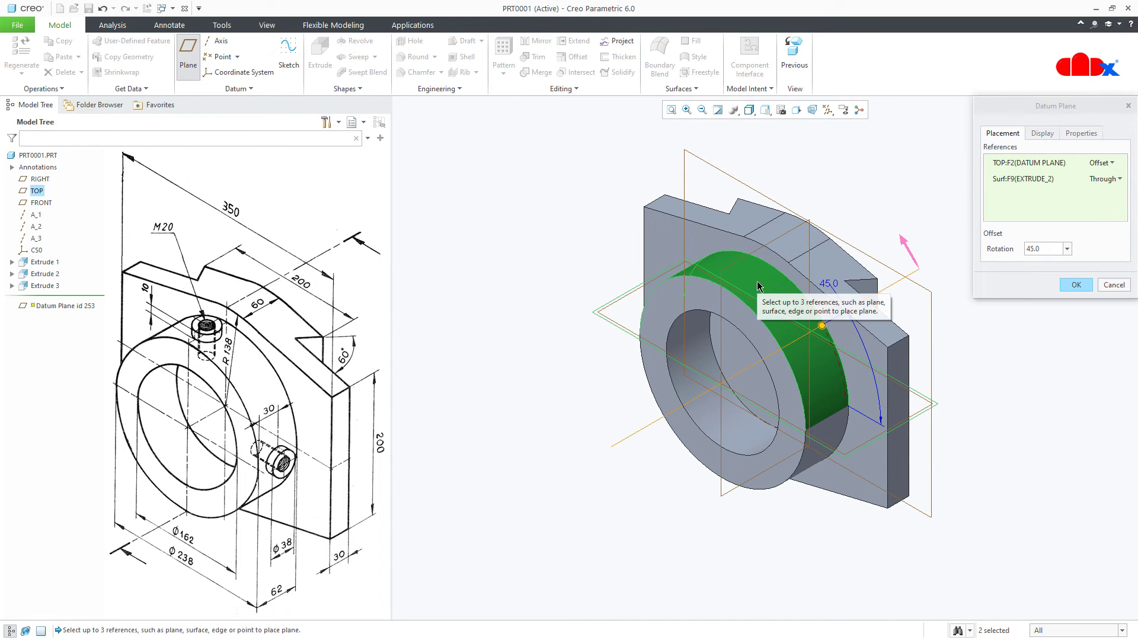
pyautogui.click(1111, 163)
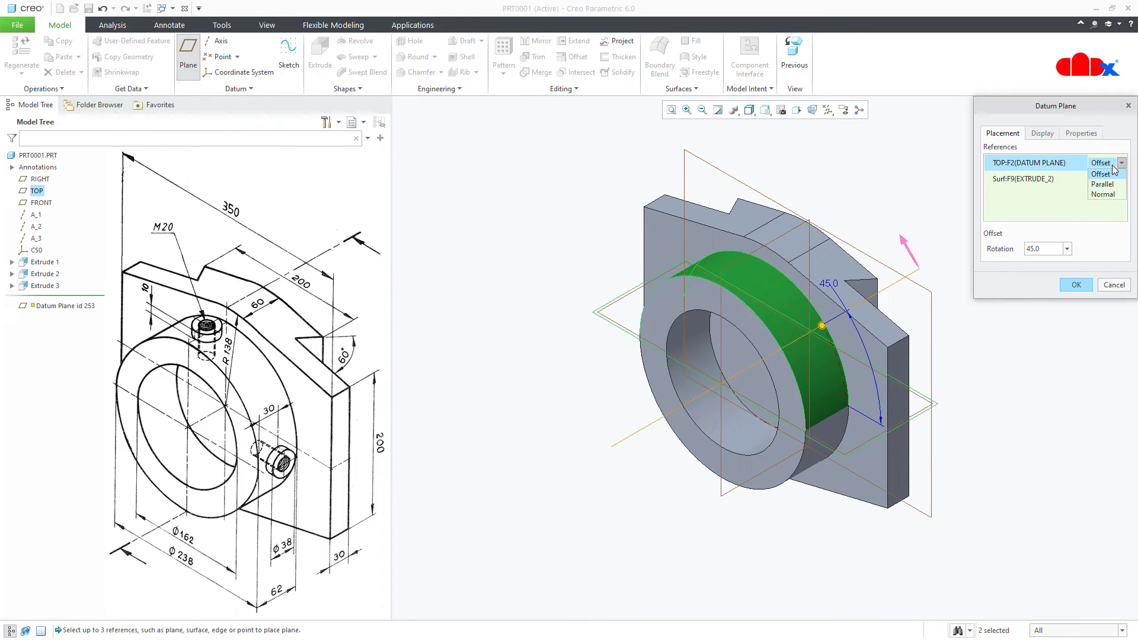
pyautogui.click(1109, 184)
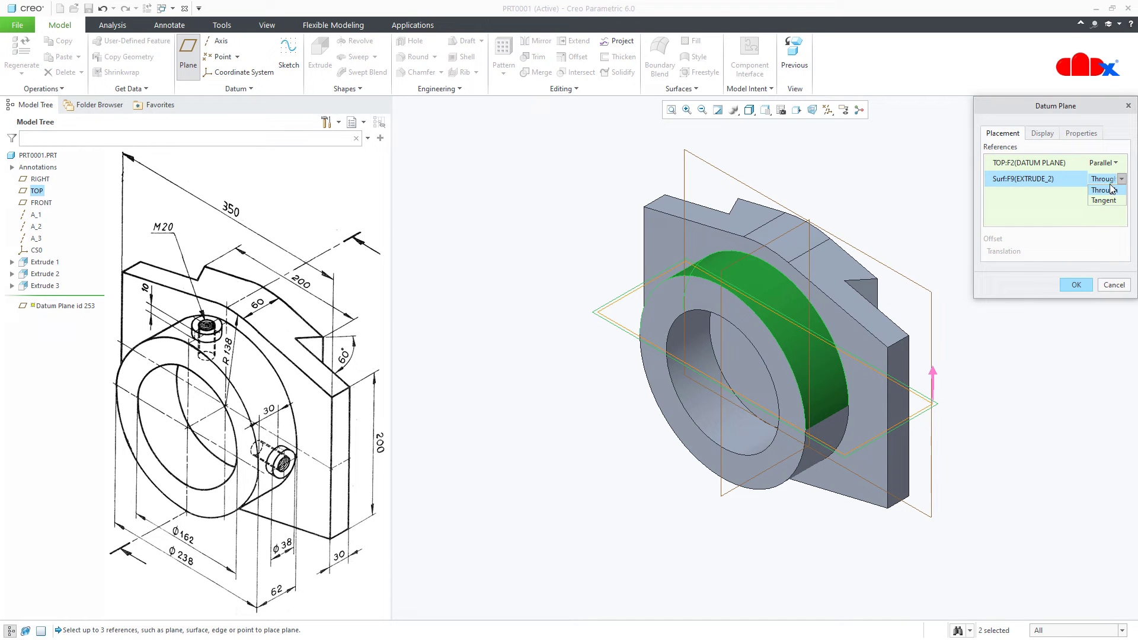
pyautogui.click(1105, 196)
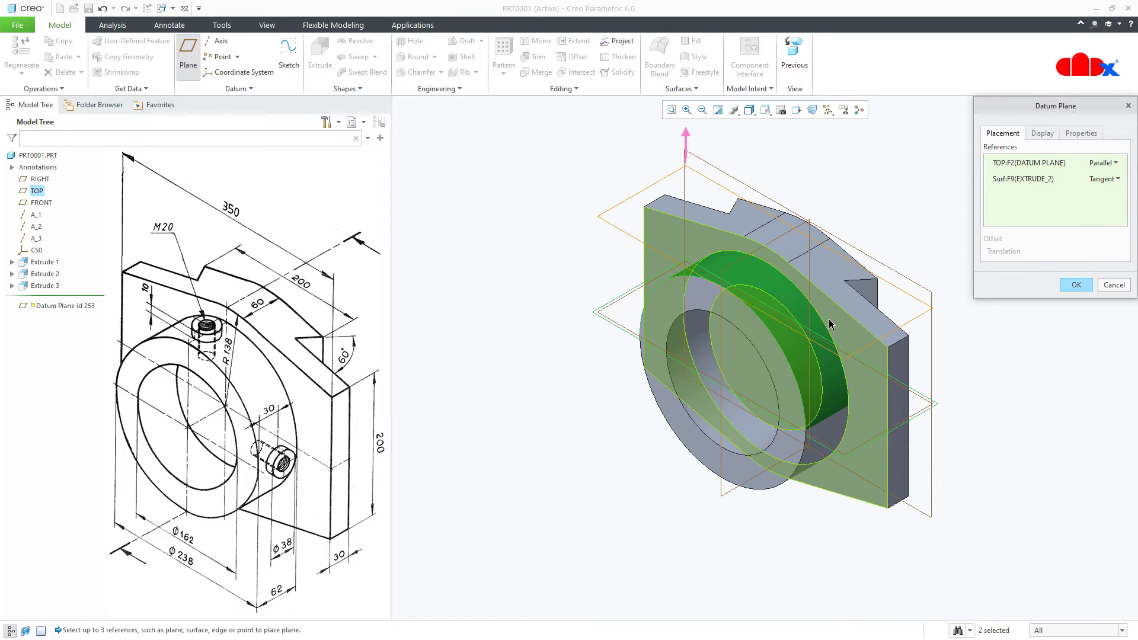
pyautogui.moveTo(833, 325); pyautogui.dragTo(868, 285, button='middle')
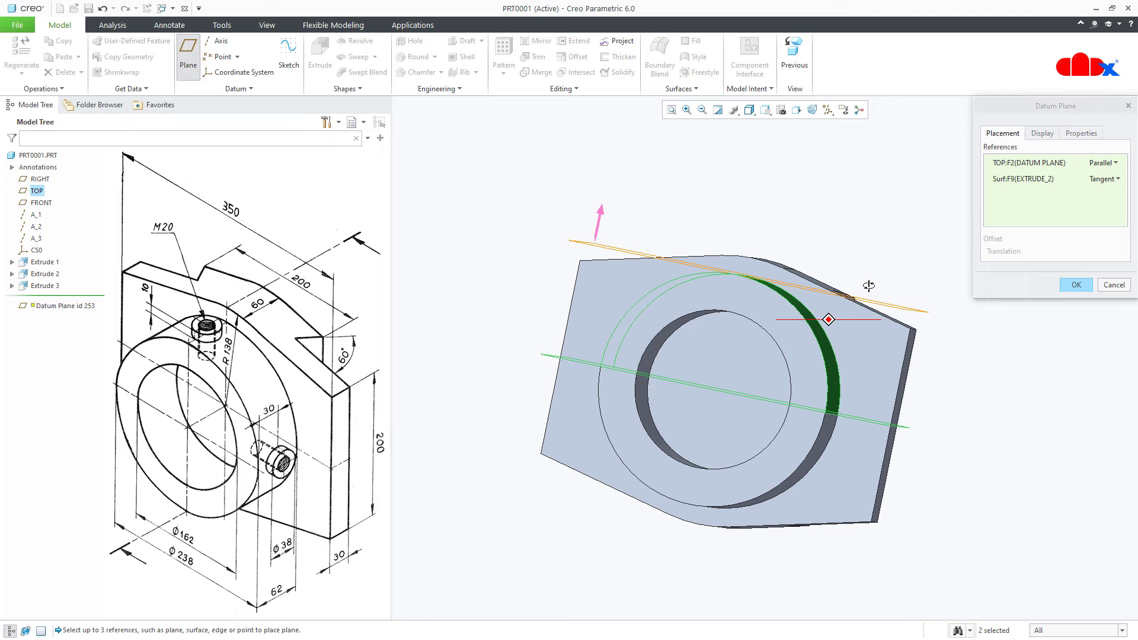
pyautogui.click(1072, 285)
# - Start a hole on DTM1, with offset references to a datum plane and the front face
pyautogui.hotkey('ctrl', 'd')
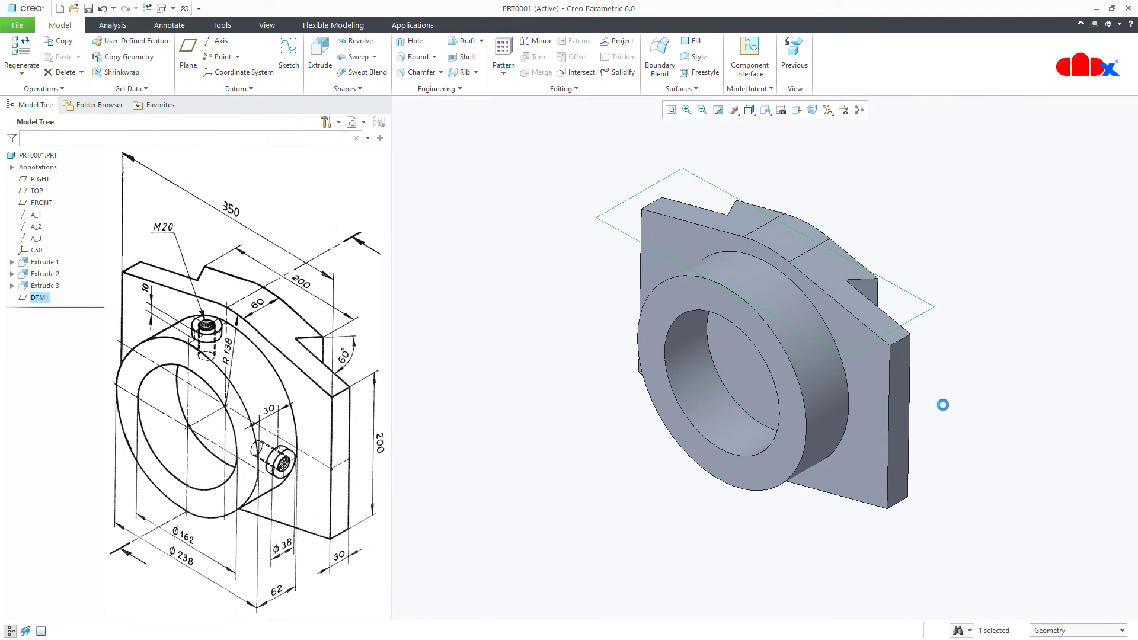
pyautogui.click(943, 400)
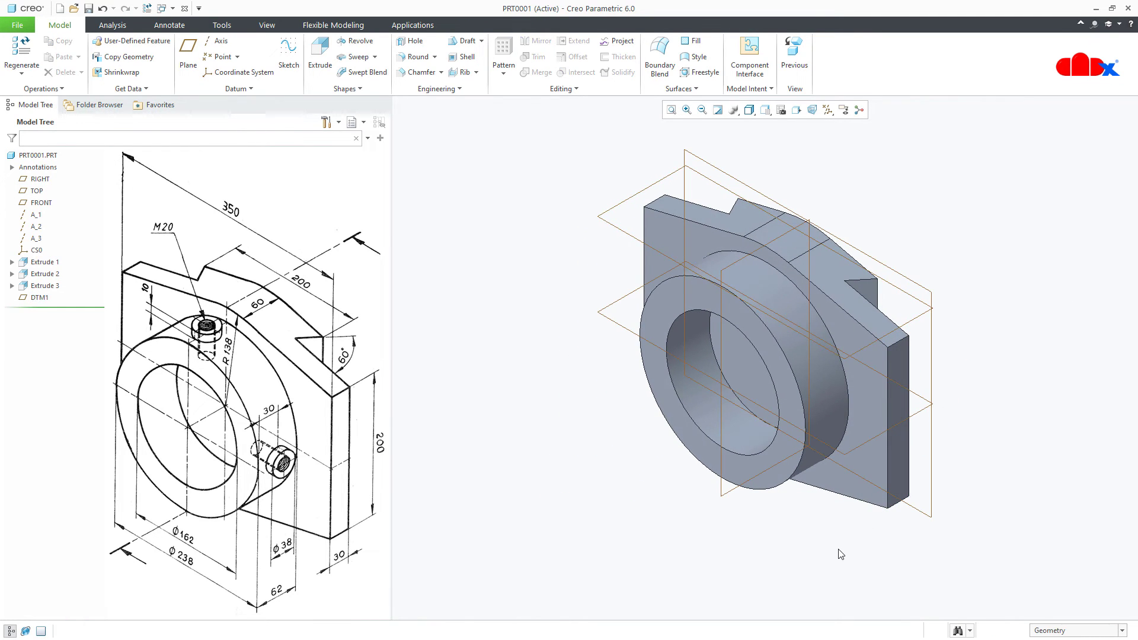
pyautogui.click(412, 41)
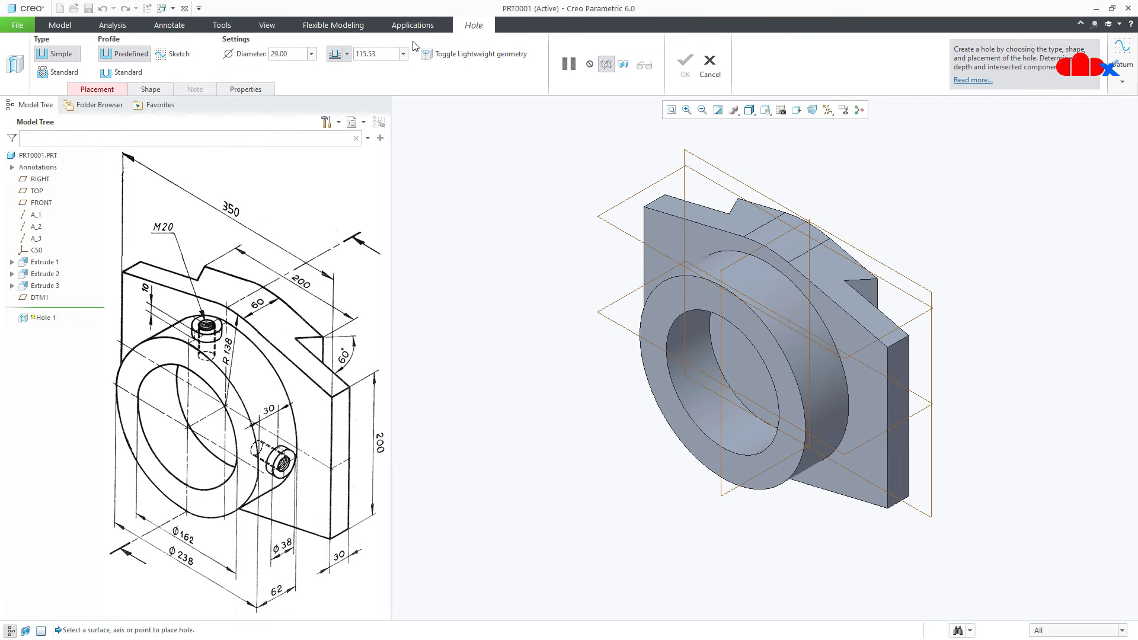
pyautogui.click(615, 209)
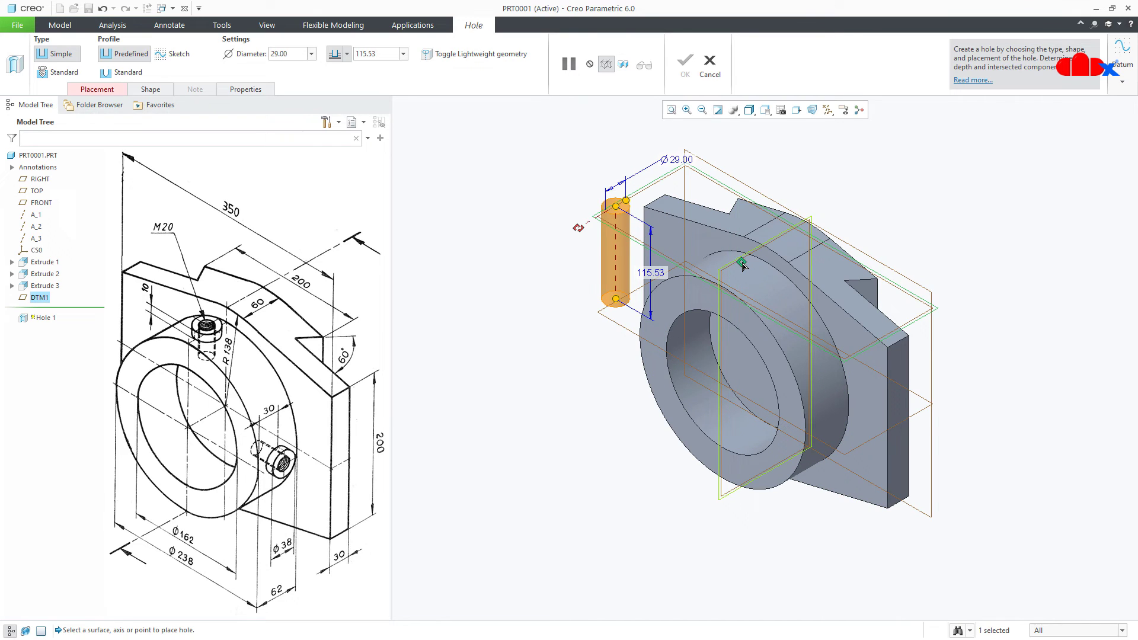
pyautogui.moveTo(743, 264); pyautogui.dragTo(740, 279)
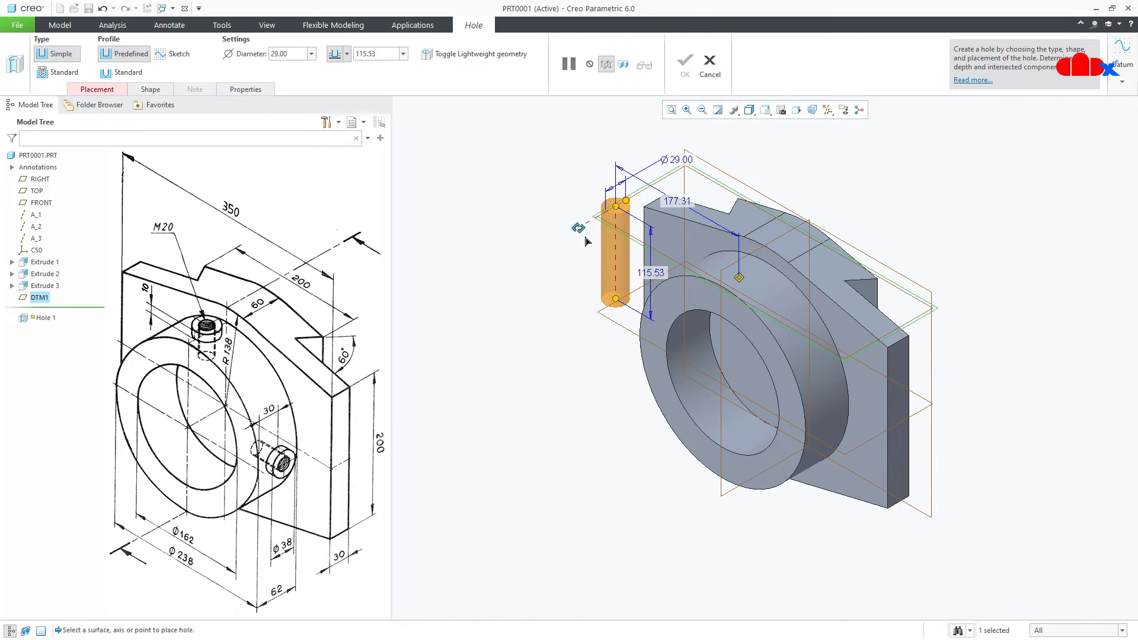
pyautogui.moveTo(579, 230); pyautogui.dragTo(673, 308)
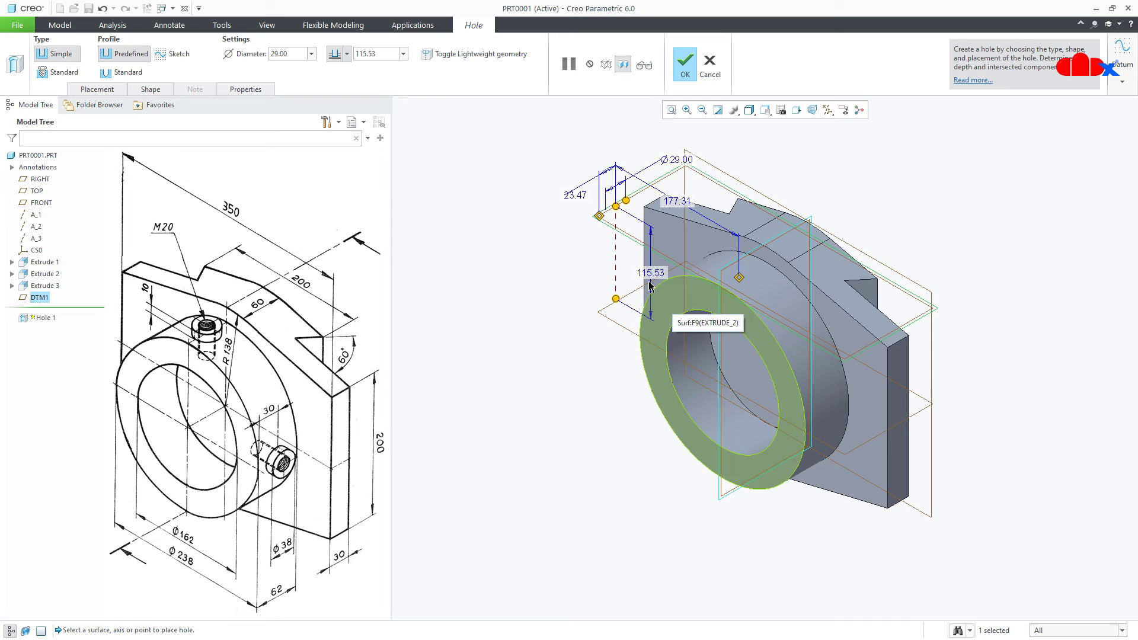
# - Set the hole offset dimensions to 30 and 0
pyautogui.doubleClick(571, 195)
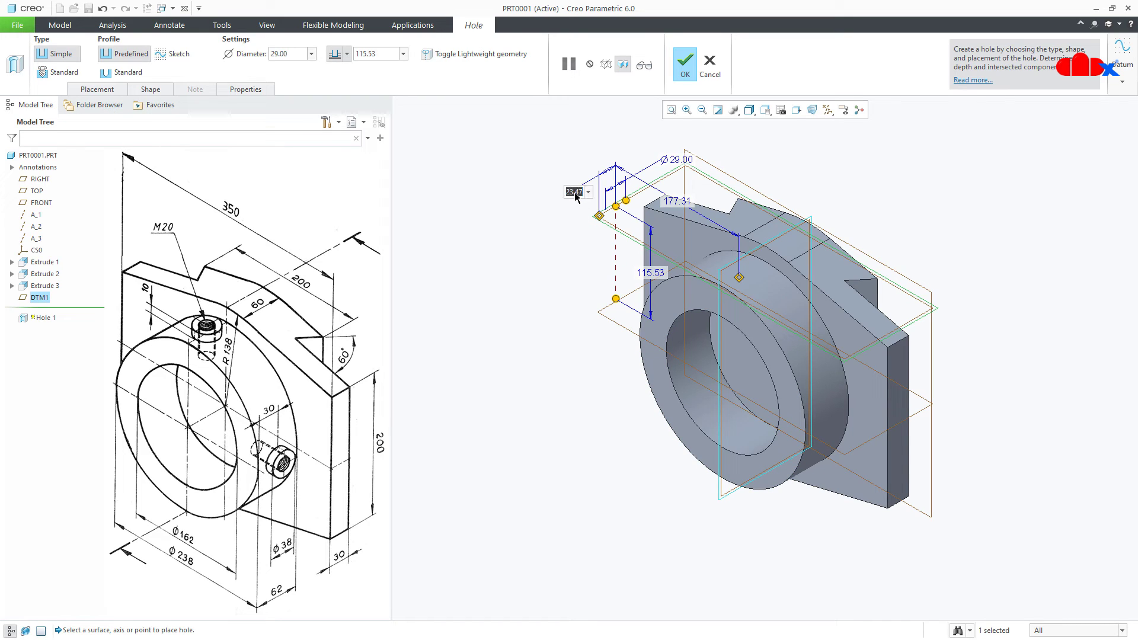
pyautogui.write('30')
pyautogui.press('Return')
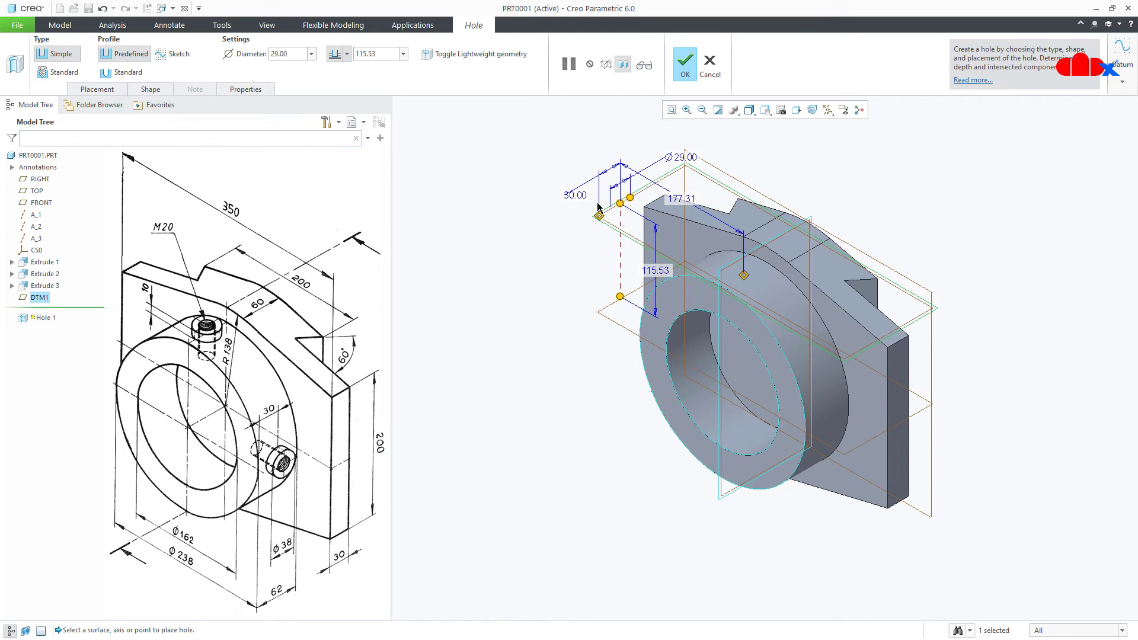
pyautogui.doubleClick(677, 202)
pyautogui.write('0')
pyautogui.press('Return')
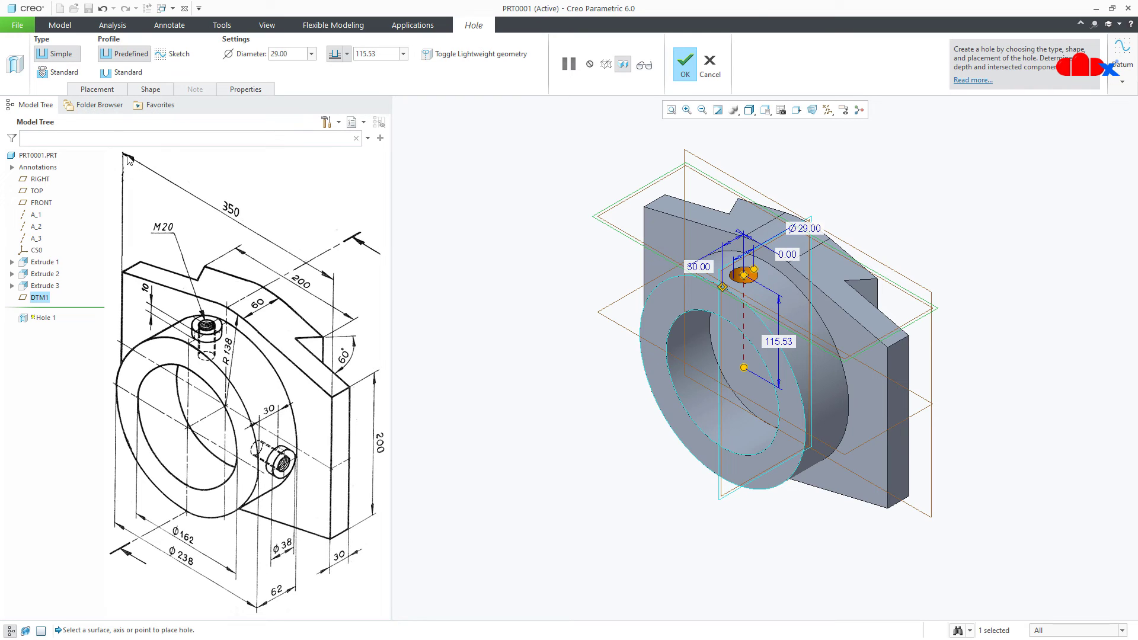
# - Make Hole 1 a standard ISO M20x2 tapped hole with counterbore enabled
pyautogui.click(71, 74)
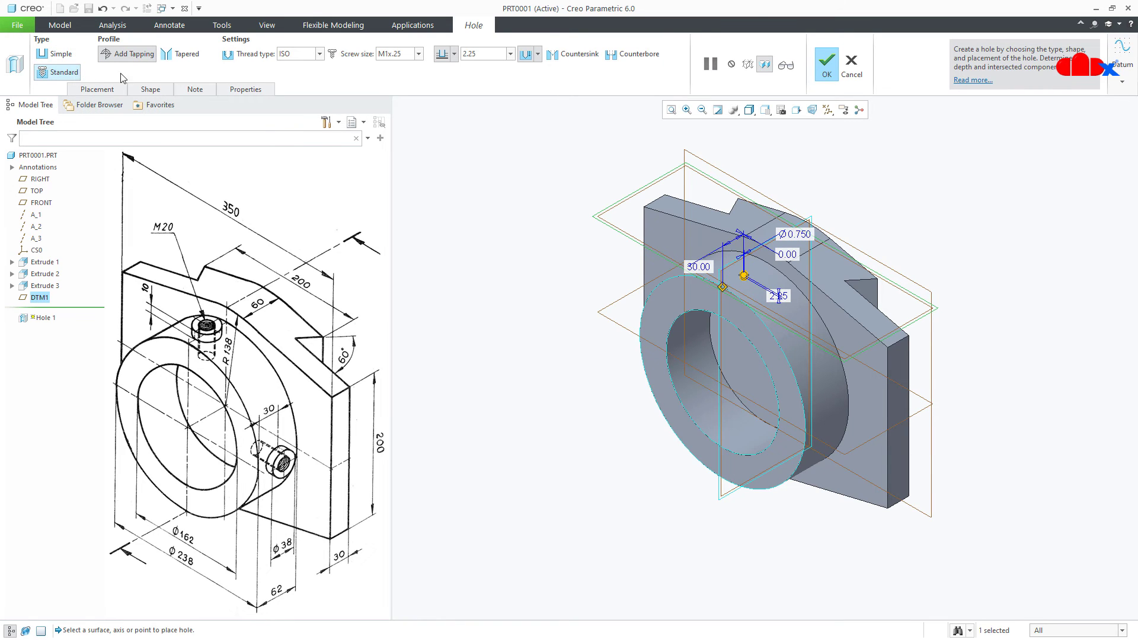
pyautogui.click(320, 54)
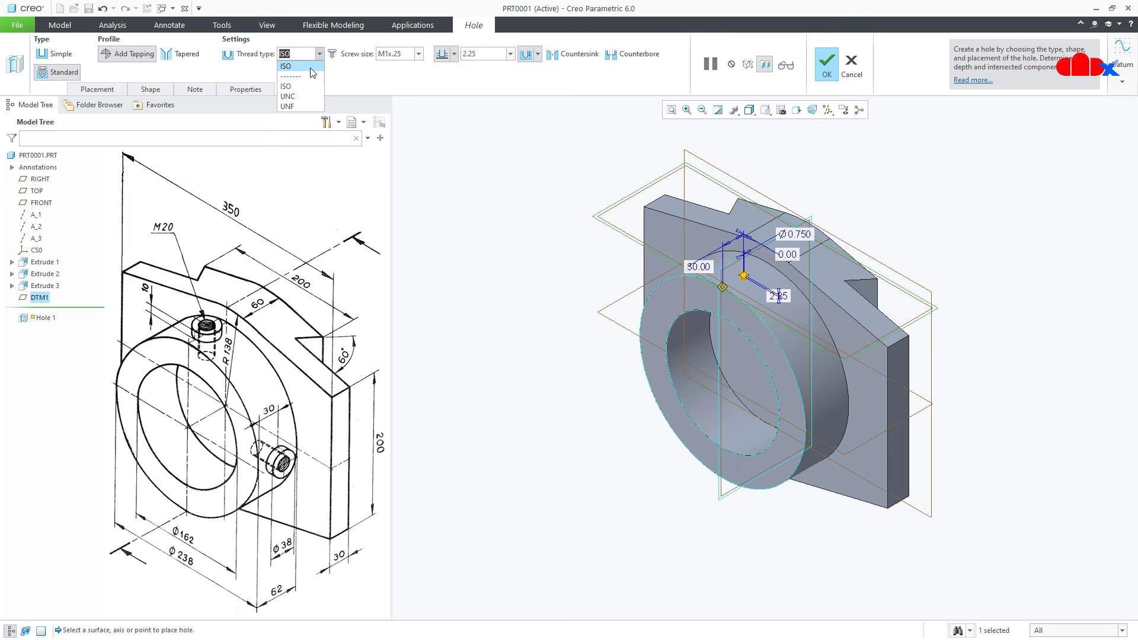
pyautogui.click(297, 87)
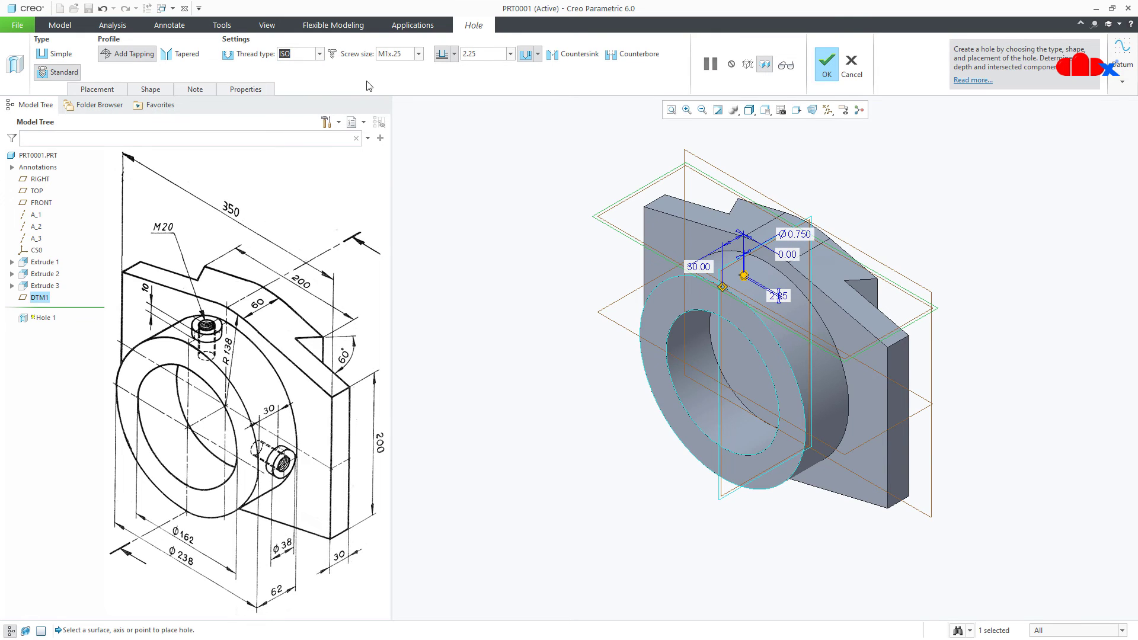
pyautogui.click(418, 54)
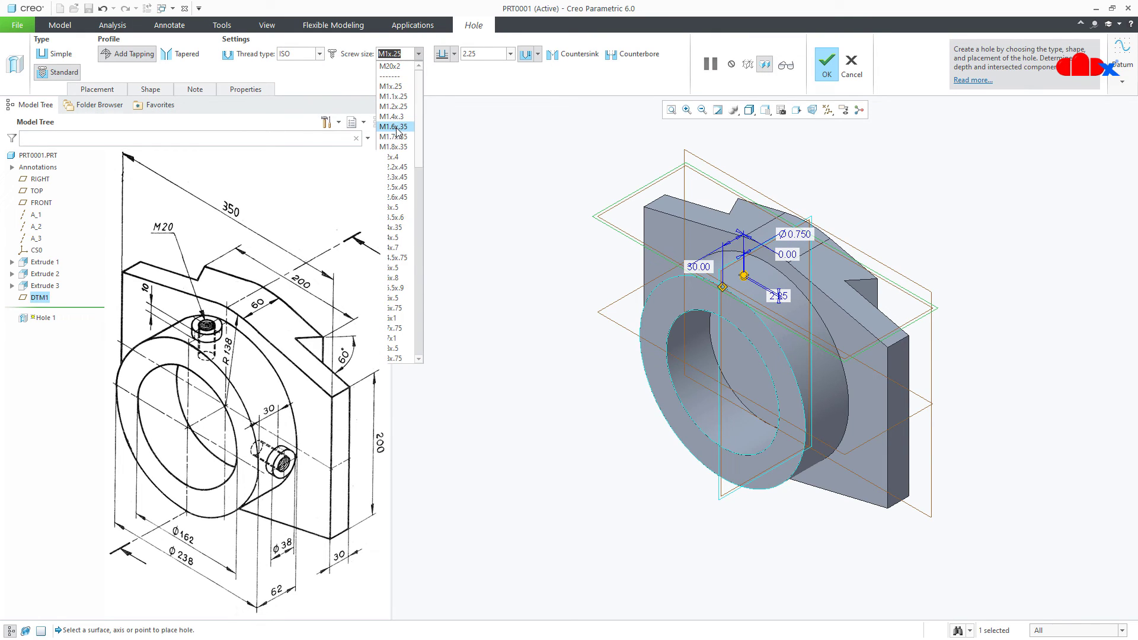
pyautogui.scroll(-2, 397, 132)
pyautogui.scroll(-2, 398, 131)
pyautogui.scroll(-2, 397, 133)
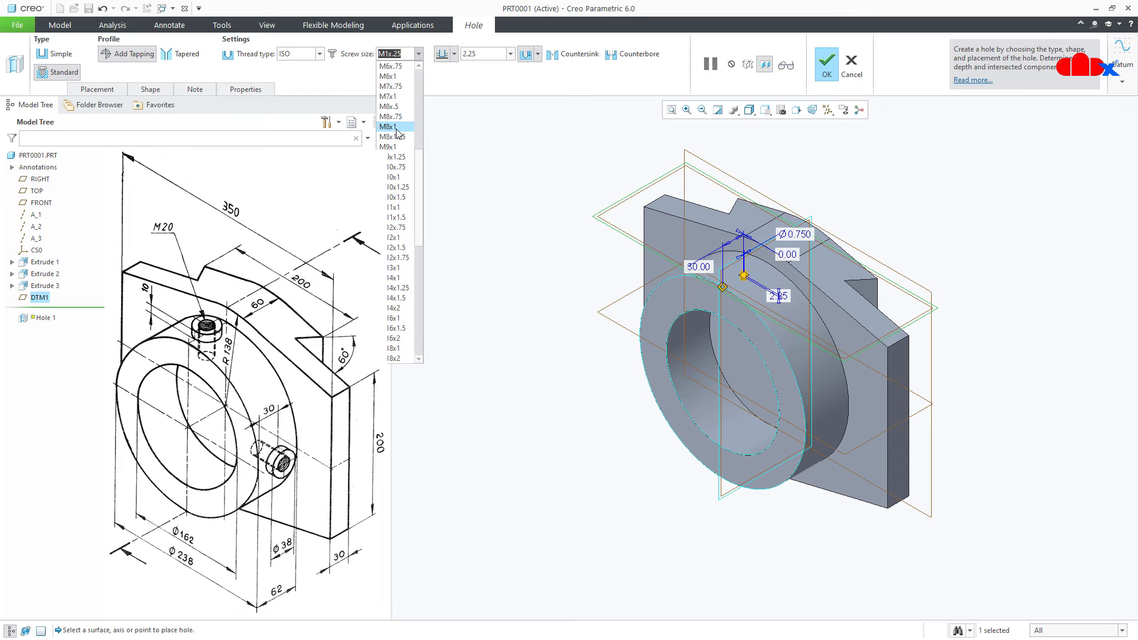
pyautogui.scroll(-2, 398, 131)
pyautogui.scroll(-2, 397, 131)
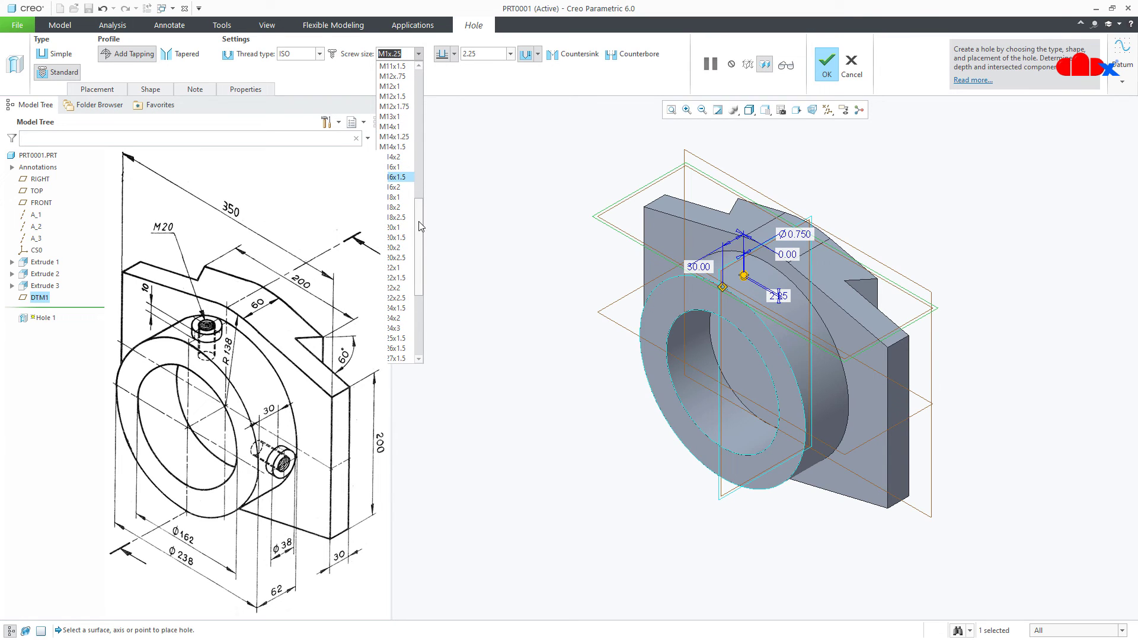
pyautogui.click(403, 247)
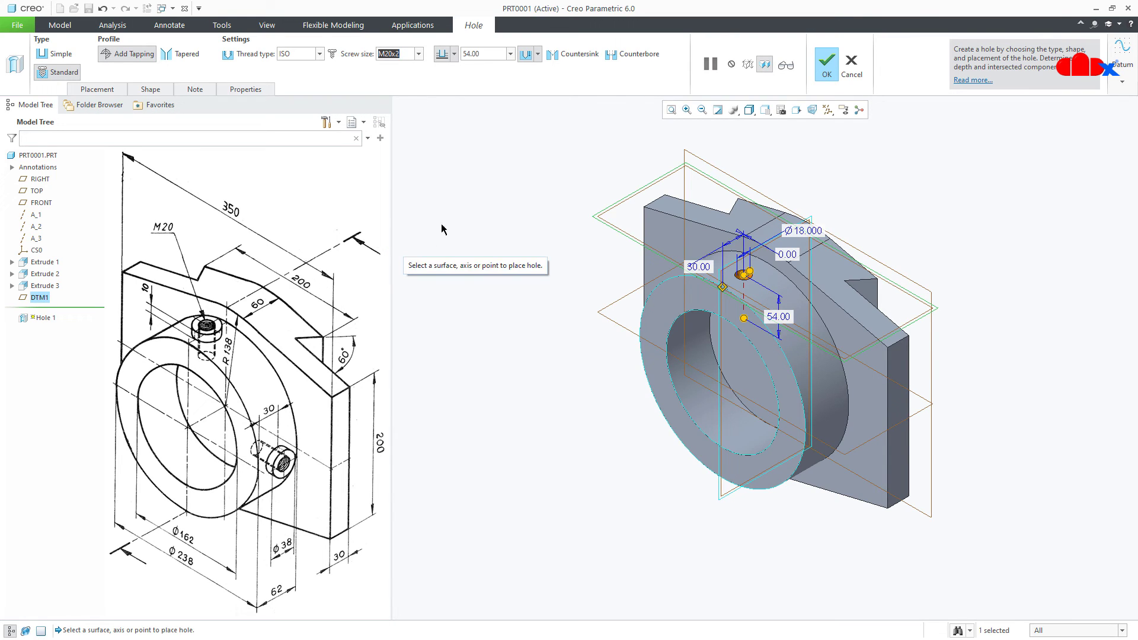
pyautogui.click(624, 59)
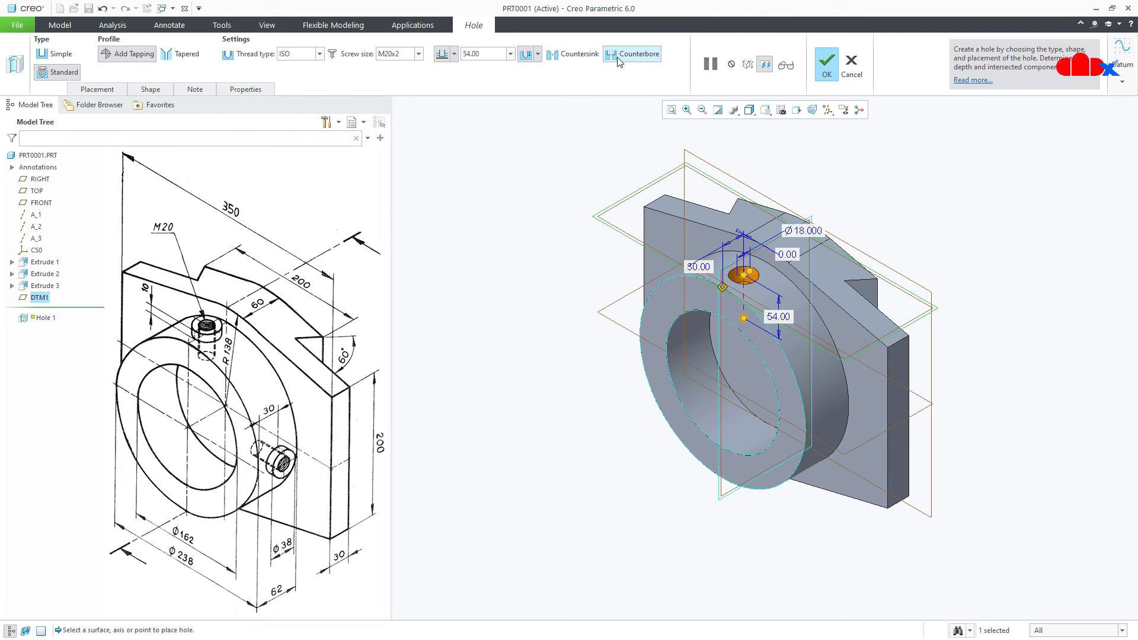
# - Set the counterbore depth to 10 and drill up to the next surface
pyautogui.click(165, 89)
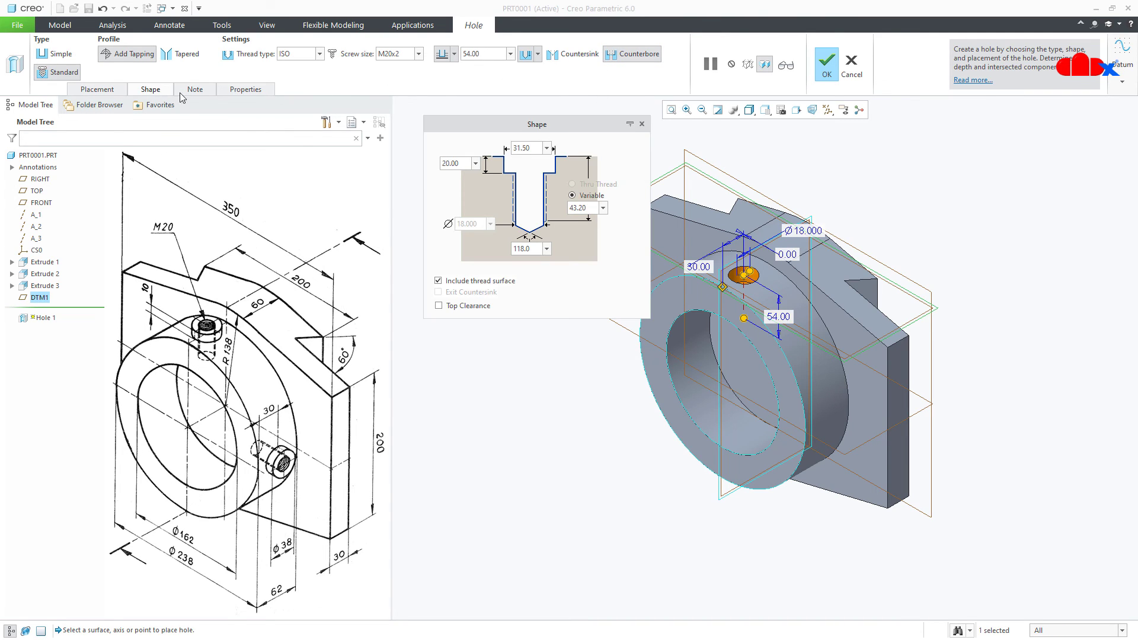
pyautogui.doubleClick(462, 165)
pyautogui.write('10')
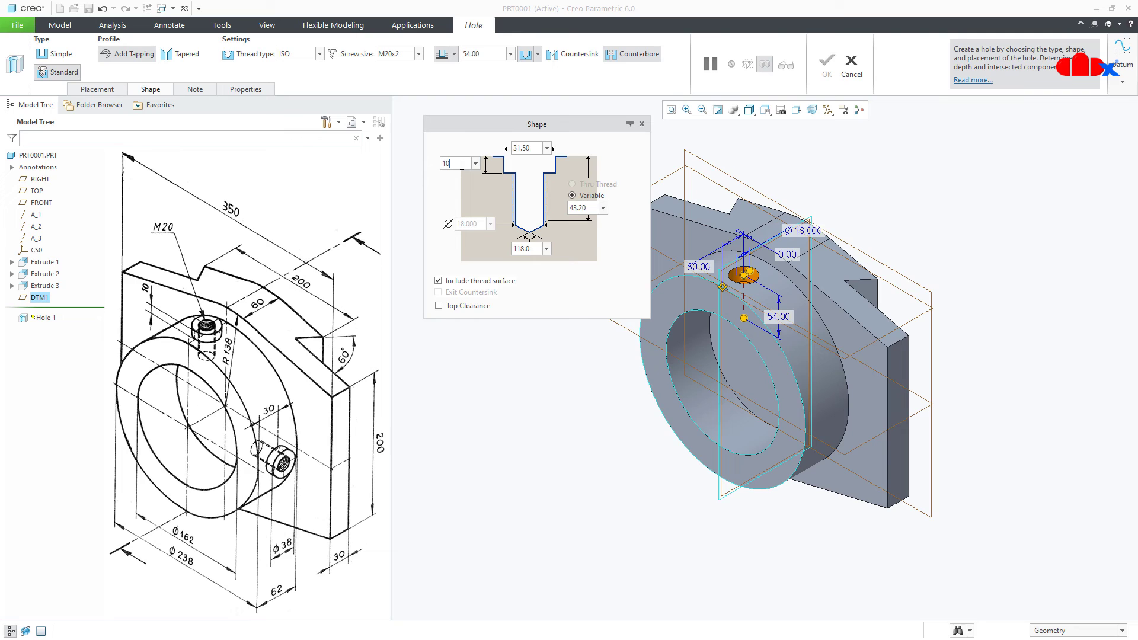
pyautogui.press('Return')
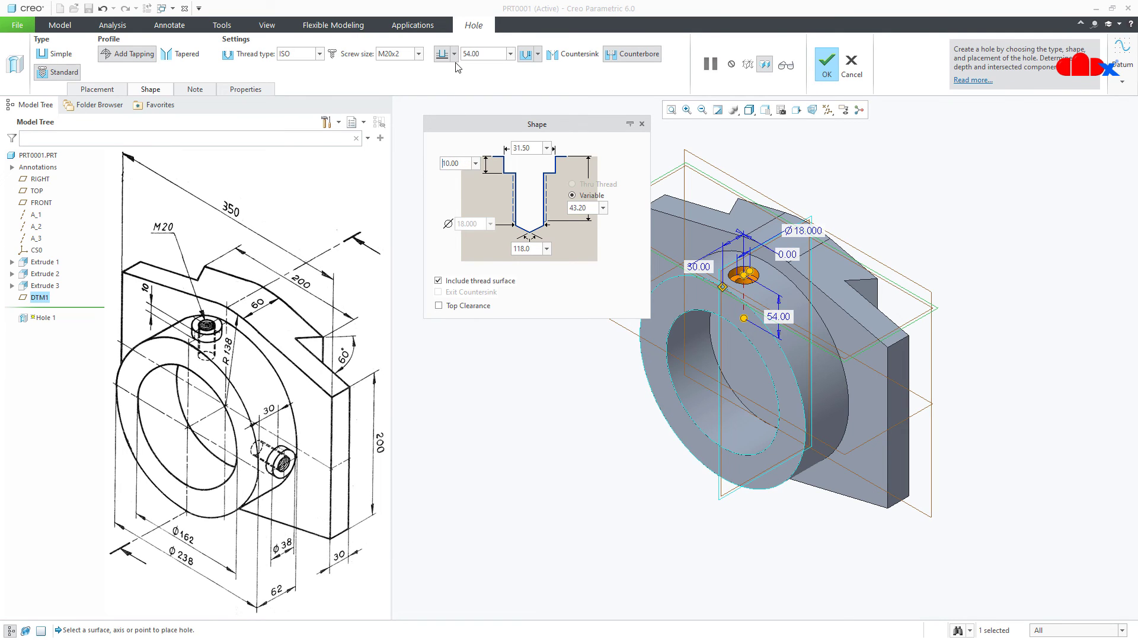
pyautogui.click(455, 54)
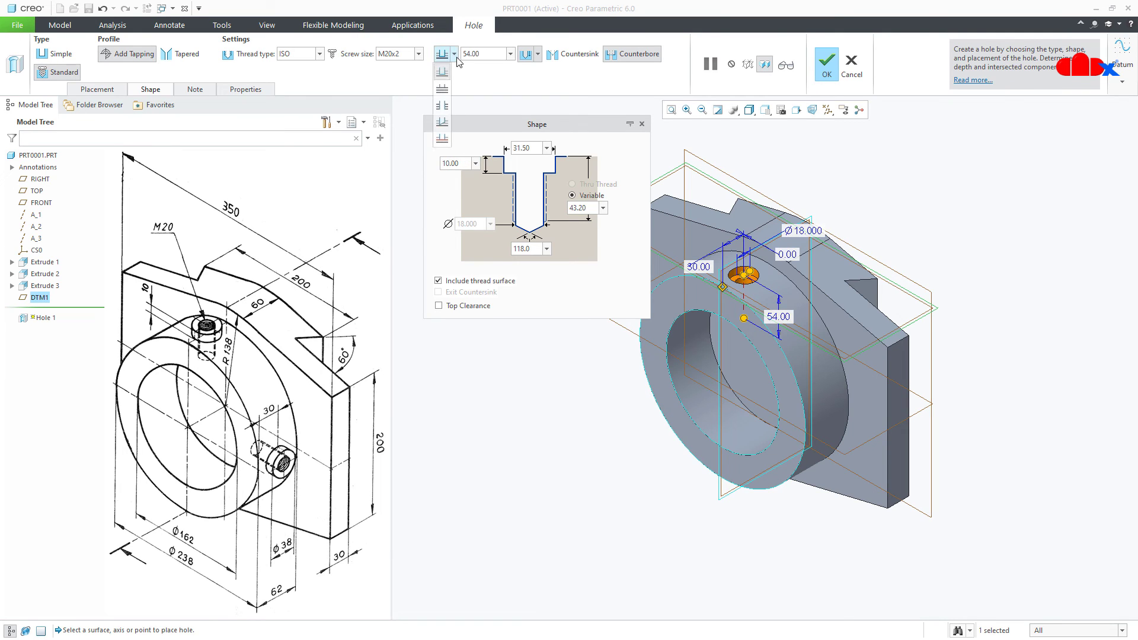
pyautogui.click(441, 87)
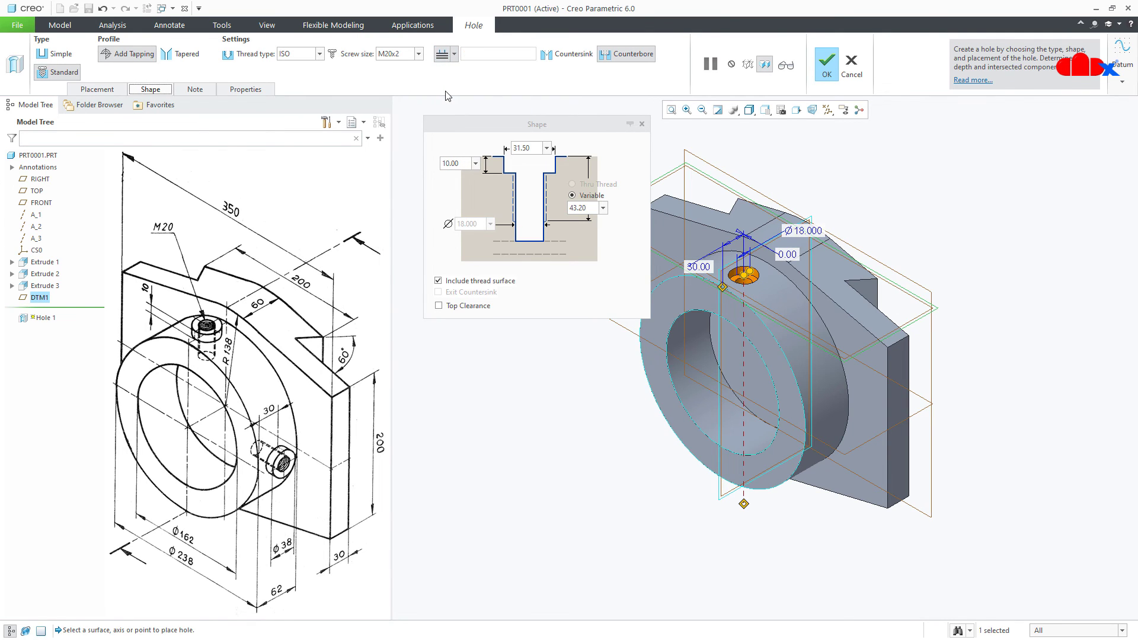
pyautogui.click(826, 67)
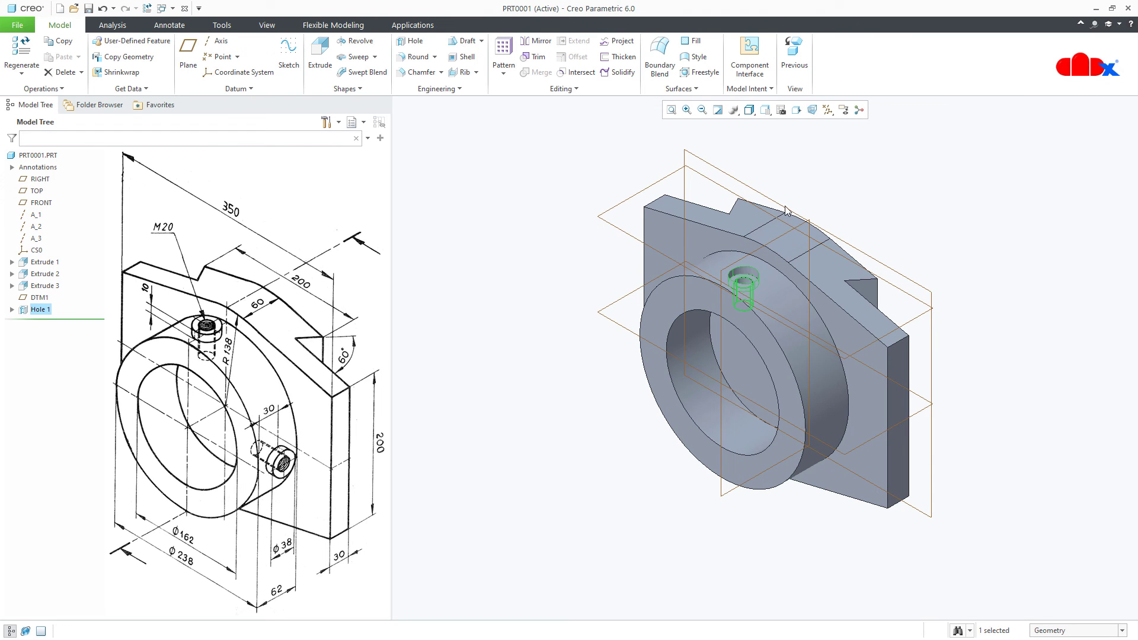
pyautogui.scroll(3, 767, 265)
pyautogui.scroll(-3, 767, 266)
# - Turn off datum plane display
pyautogui.click(827, 110)
pyautogui.click(827, 177)
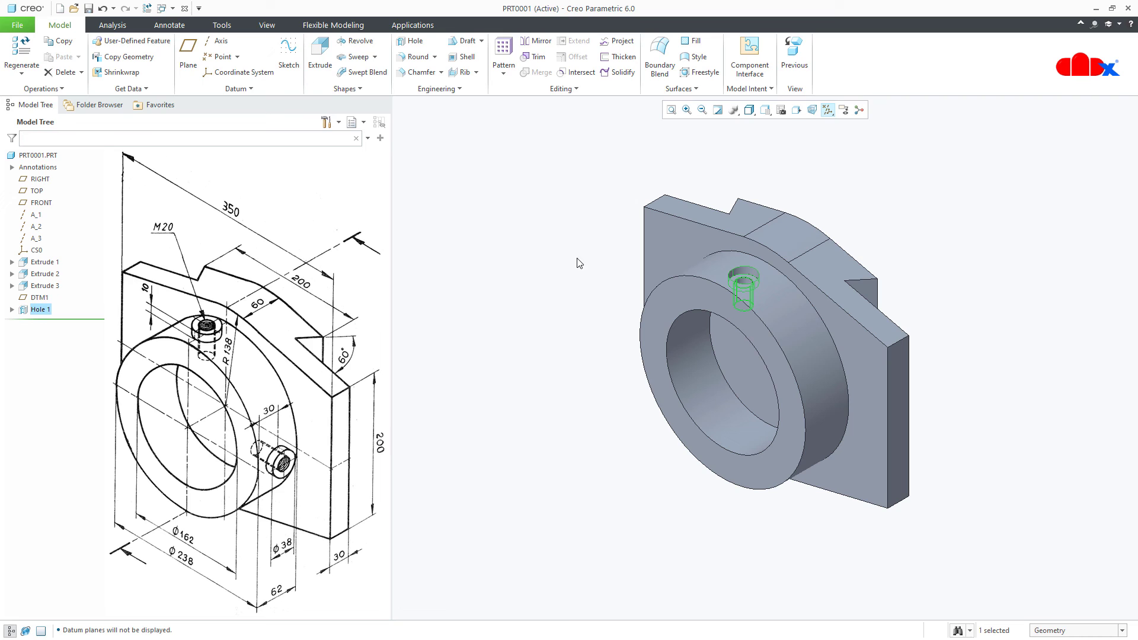
# - Show datum axes and pattern Hole 1 about axis A_1 with 2 members, direction flipped
pyautogui.click(504, 54)
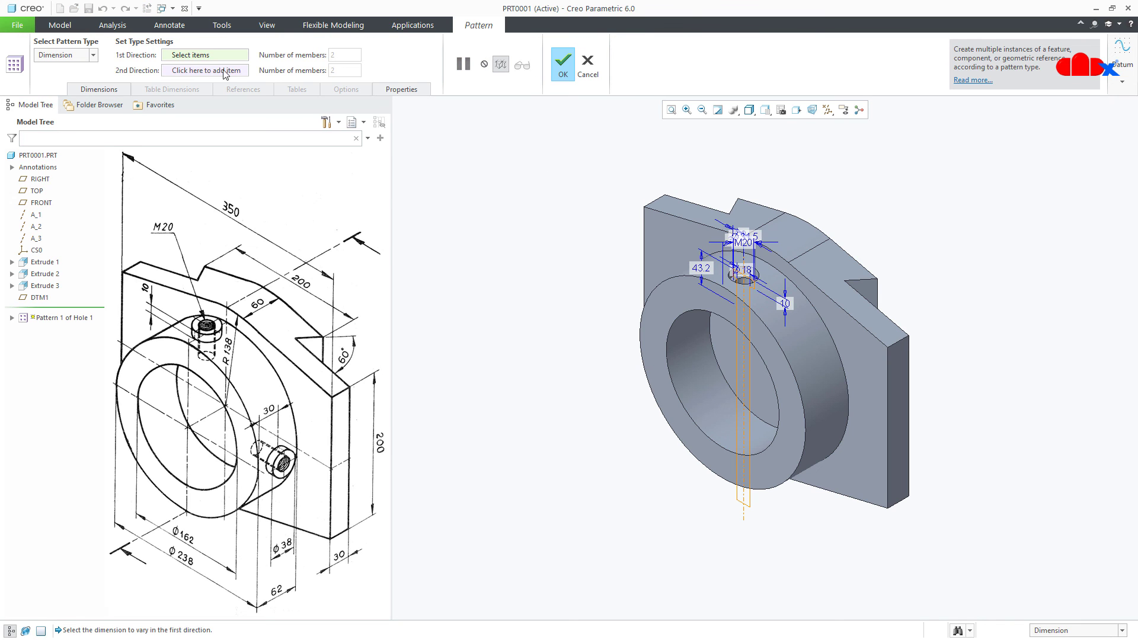
pyautogui.click(88, 55)
pyautogui.click(53, 91)
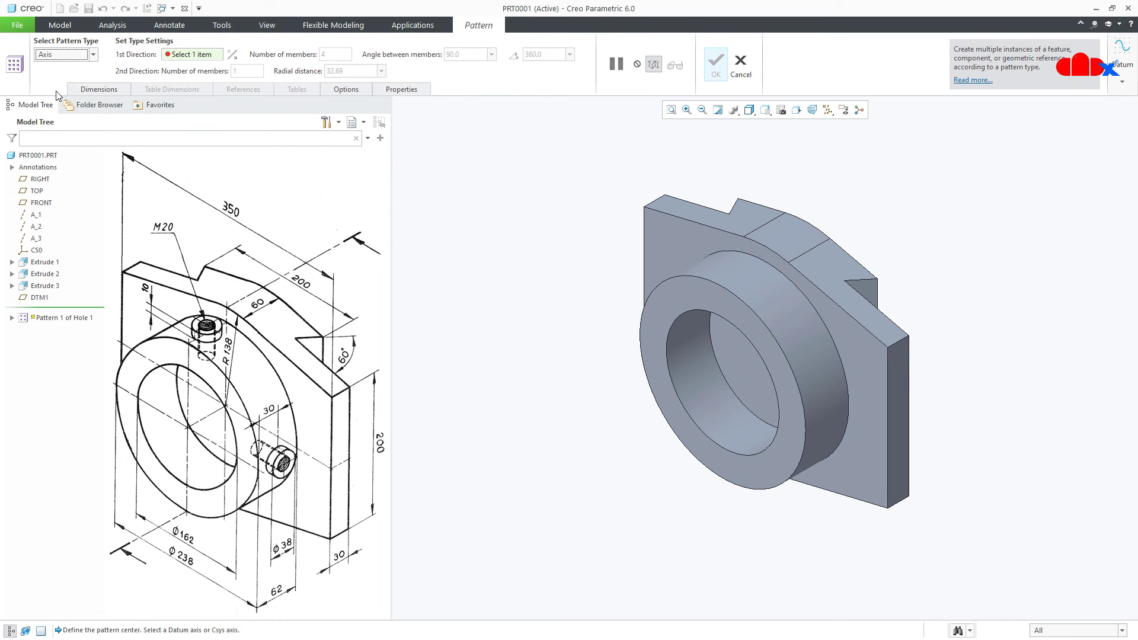
pyautogui.click(826, 111)
pyautogui.click(832, 138)
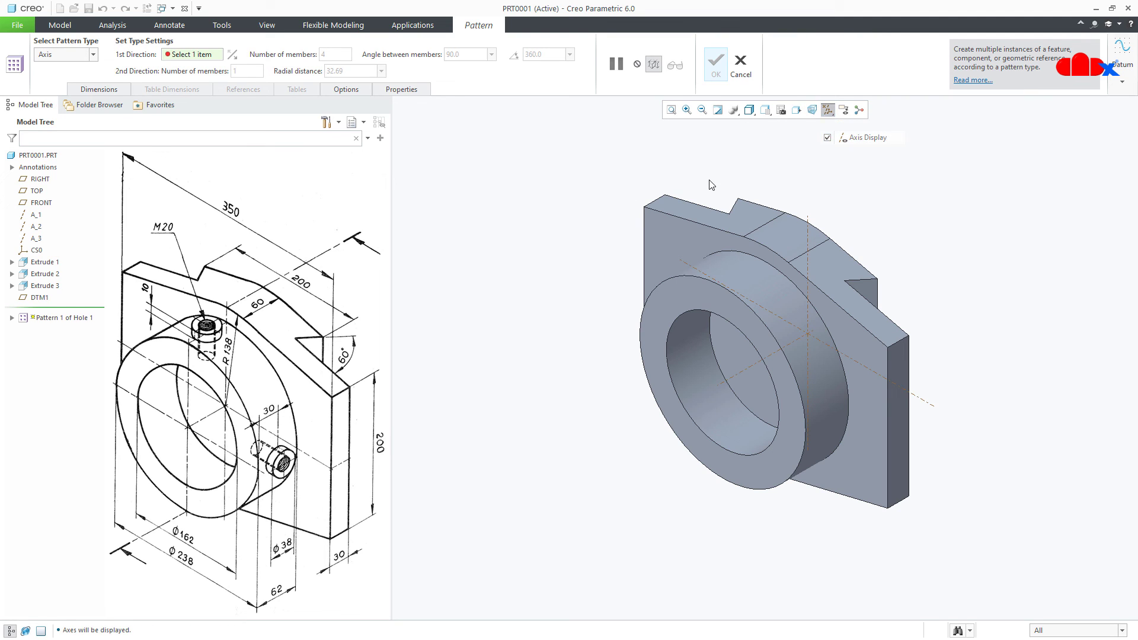
pyautogui.click(740, 378)
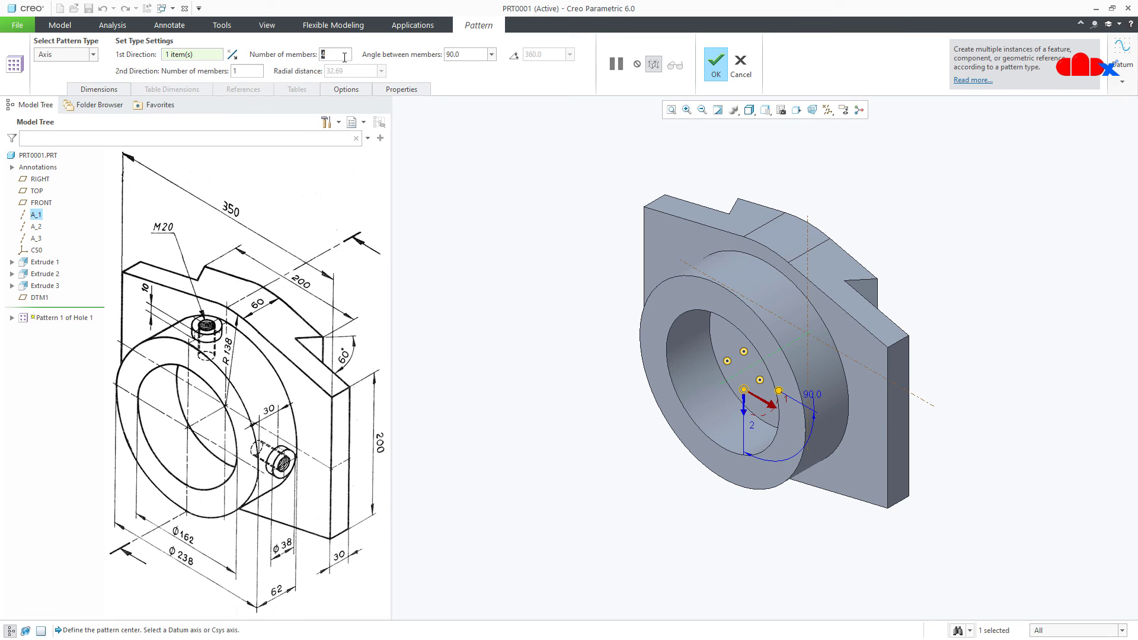
pyautogui.write('2')
pyautogui.press('Return')
pyautogui.click(234, 55)
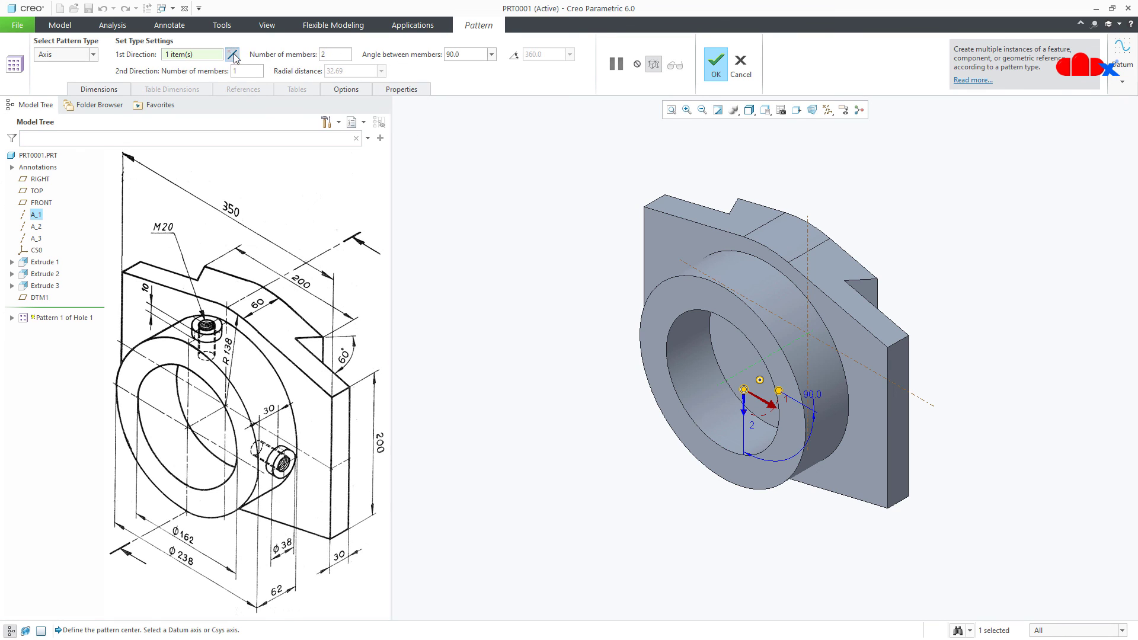
pyautogui.click(719, 74)
pyautogui.scroll(-2, 796, 326)
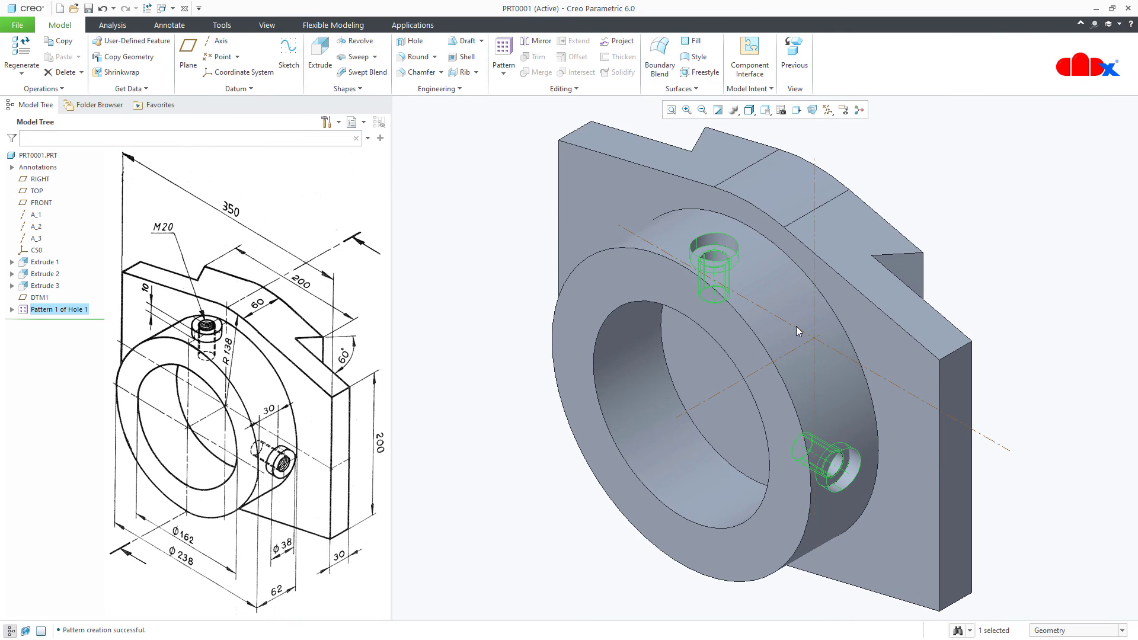
pyautogui.scroll(-1, 796, 326)
pyautogui.scroll(3, 795, 327)
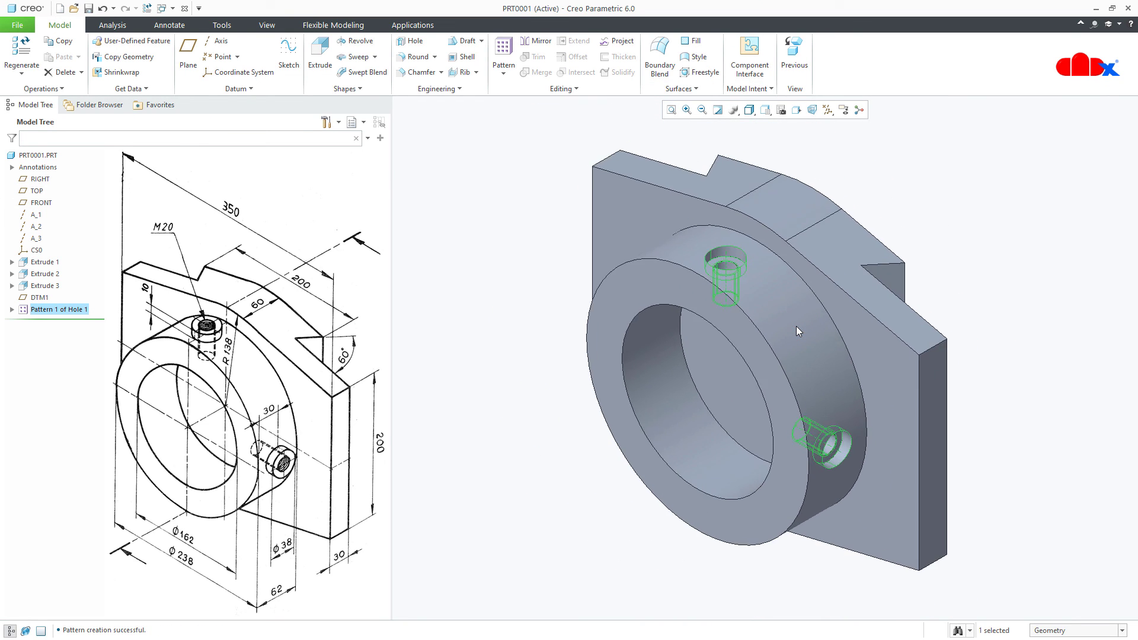
# - Turn off datum axes, deselect the pattern, and orbit to view the part from below
pyautogui.click(828, 109)
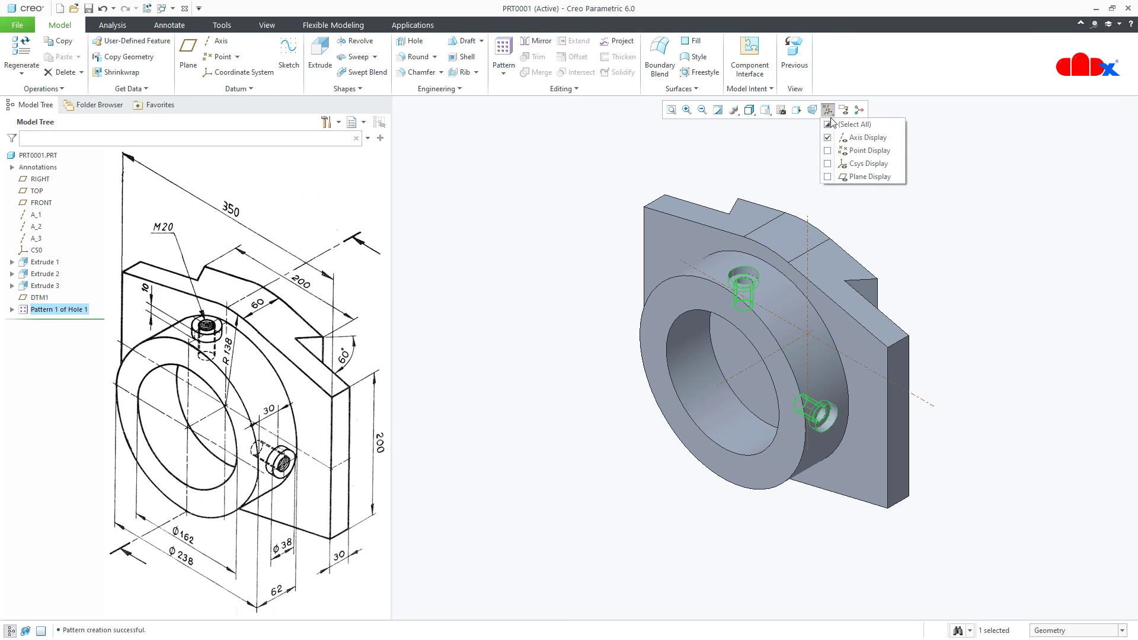
pyautogui.click(828, 137)
pyautogui.click(786, 561)
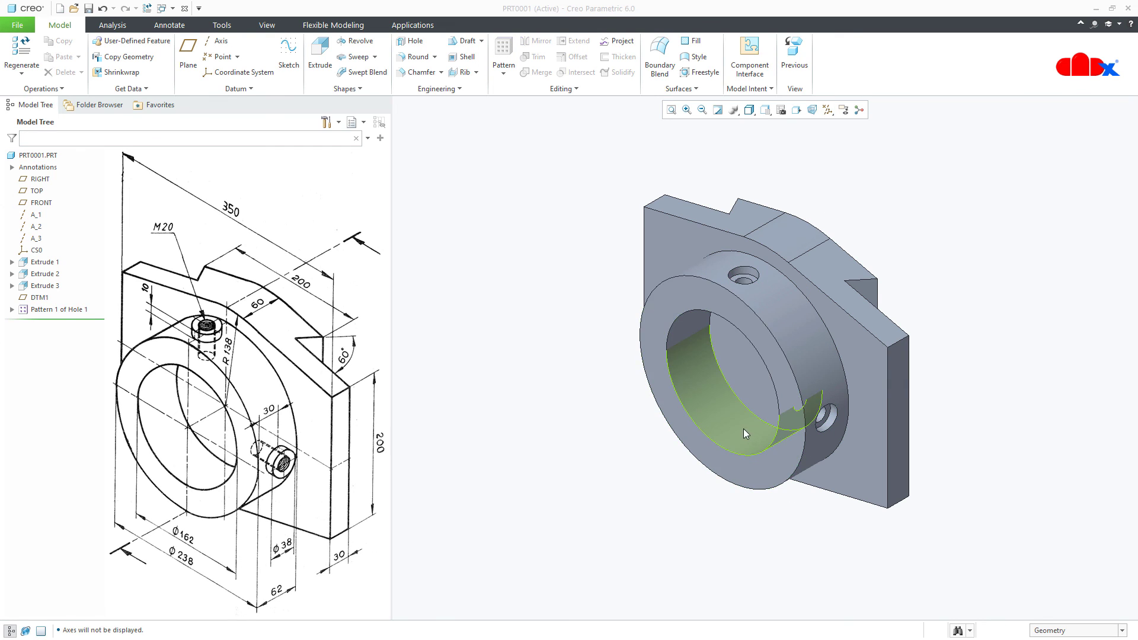
pyautogui.moveTo(744, 428)
pyautogui.mouseDown(button='middle')
pyautogui.moveTo(825, 365)
pyautogui.moveTo(760, 475)
pyautogui.moveTo(793, 531)
pyautogui.mouseUp(button='middle')
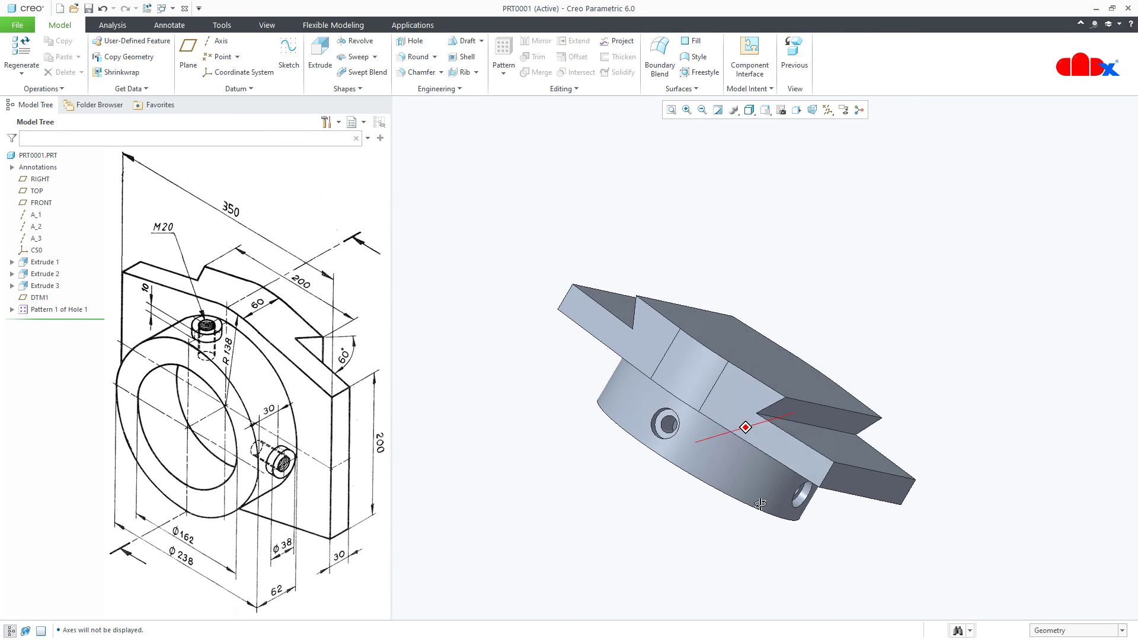